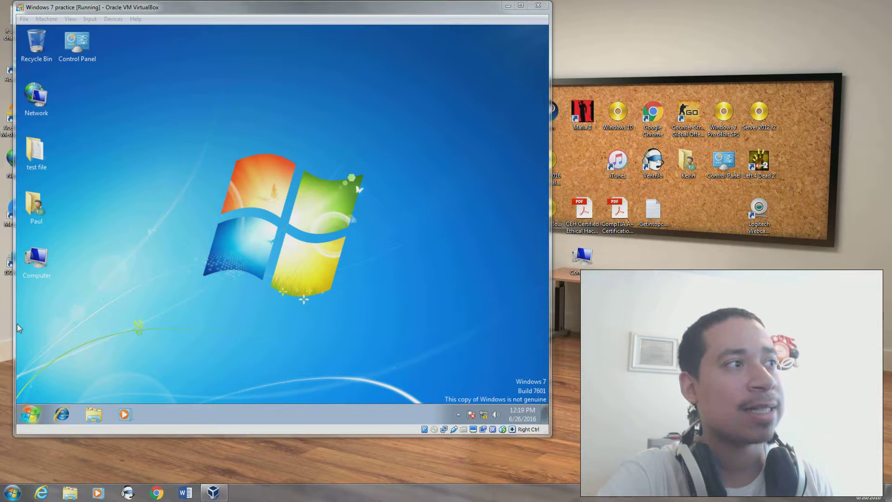
- Launch the Microsoft Management Console (mmc) in the Windows 7 virtual machine and allow it to make changes
{"action": "left_click", "coordinate": [25, 417]}
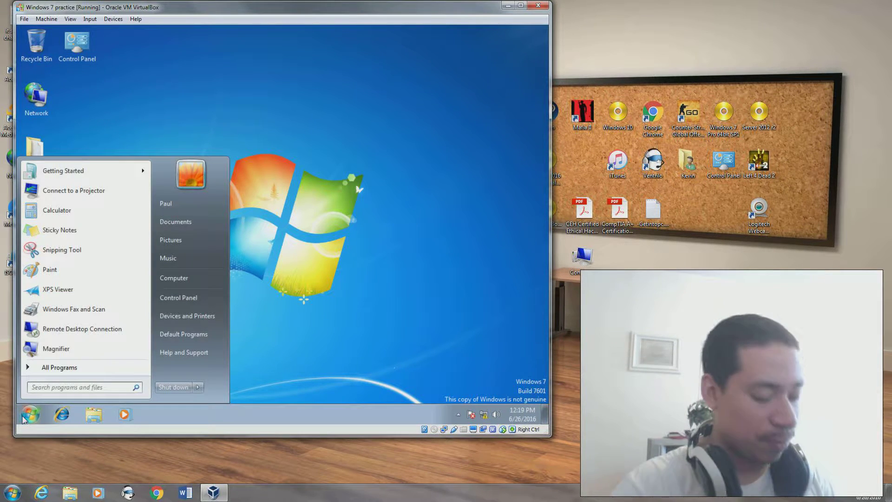
{"action": "type", "text": "mmc"}
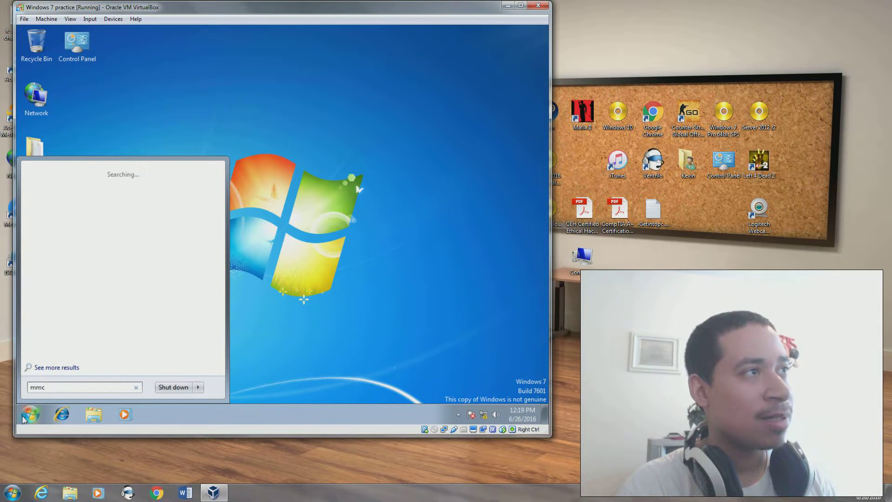
{"action": "key", "text": "Return"}
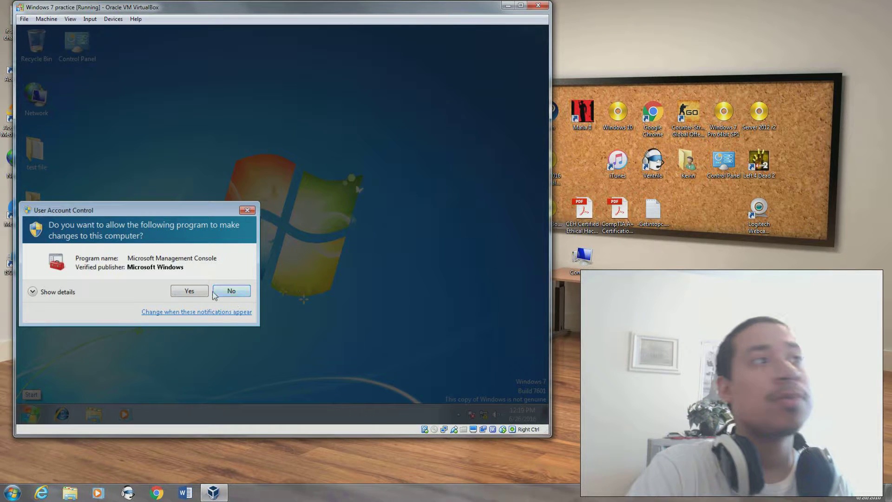
{"action": "left_click", "coordinate": [196, 292]}
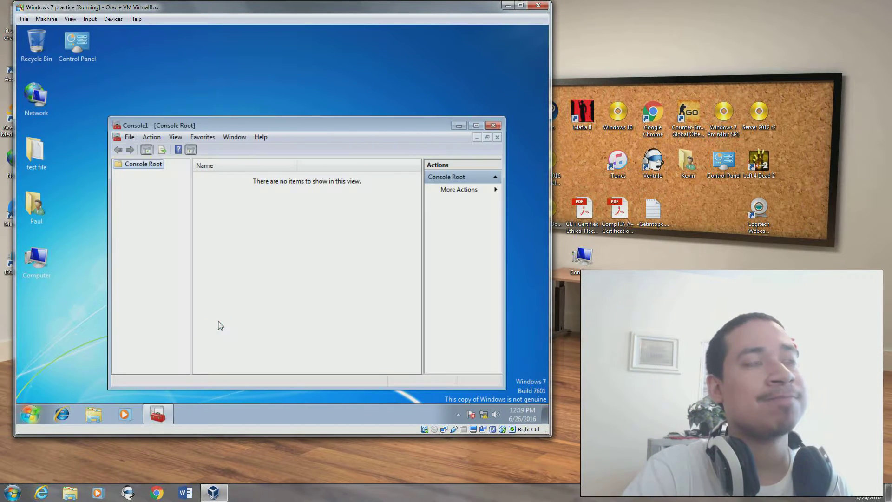
- Add the Group Policy Object snap-in to the empty console, targeting the Local Computer
{"action": "left_click", "coordinate": [152, 137]}
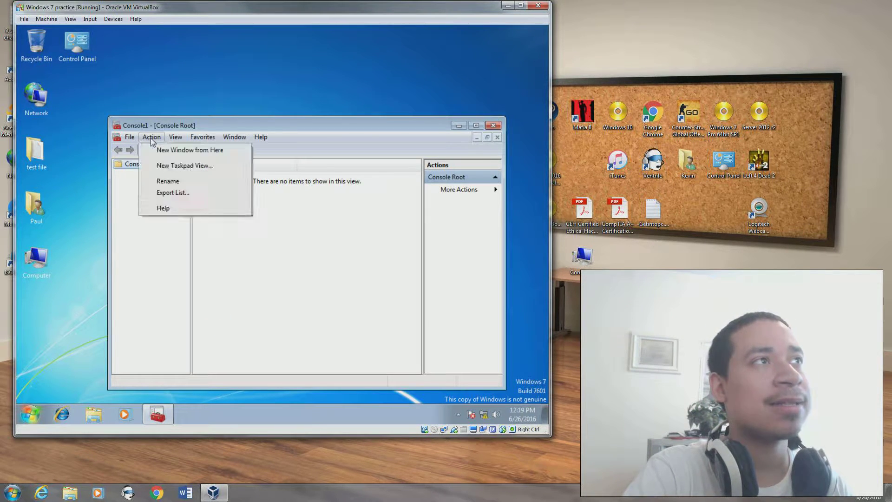
{"action": "mouse_move", "coordinate": [130, 136]}
{"action": "left_click", "coordinate": [148, 202]}
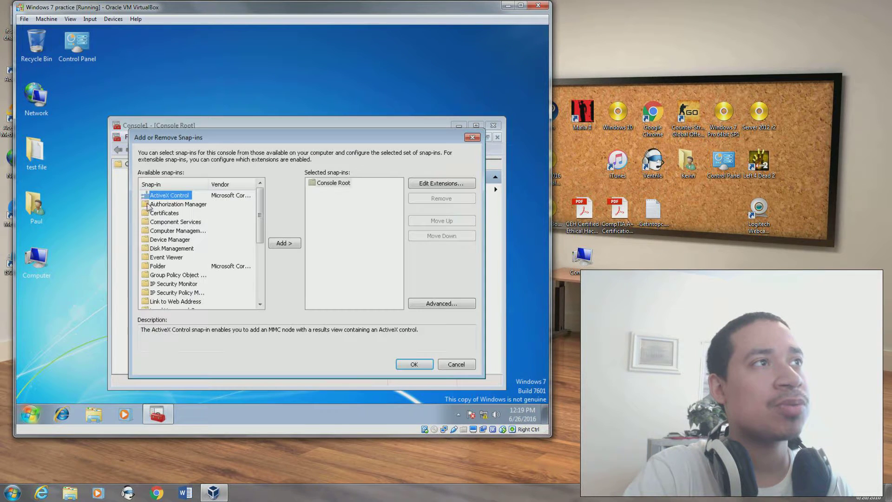
{"action": "left_click", "coordinate": [192, 275]}
{"action": "left_click", "coordinate": [283, 243]}
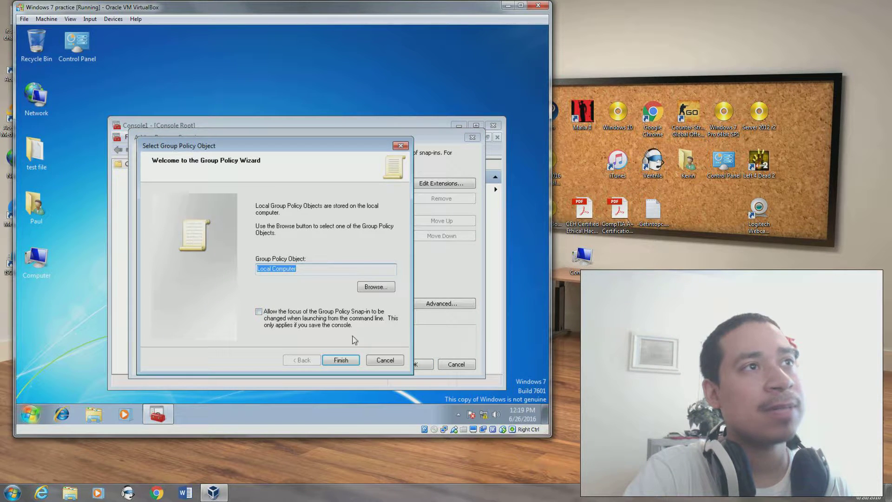
{"action": "left_click", "coordinate": [341, 361]}
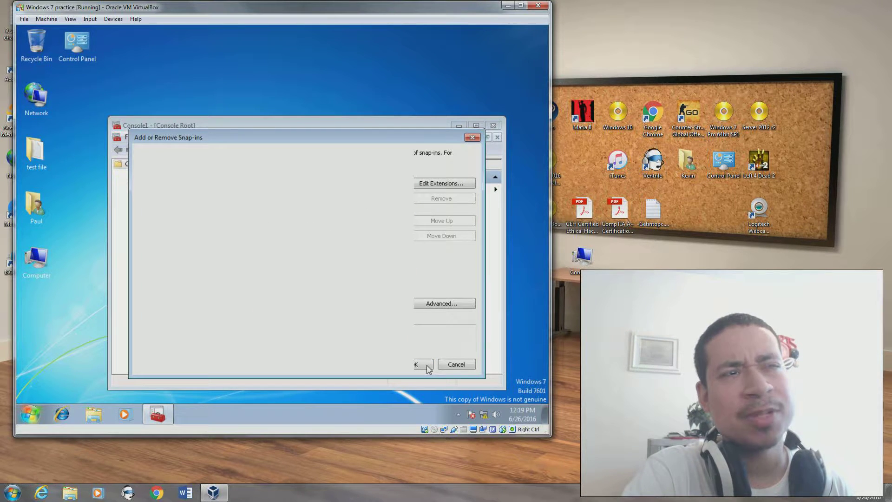
{"action": "left_click", "coordinate": [408, 364]}
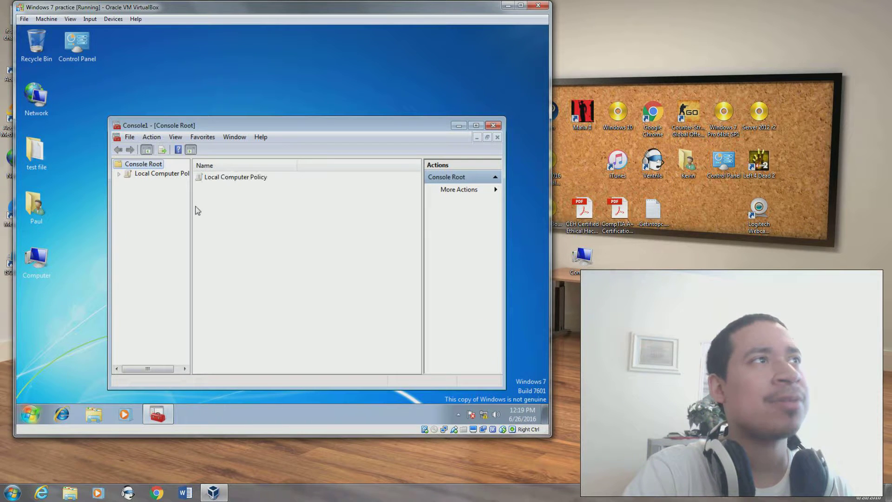
- Expand Local Computer Policy down to the Windows Settings and Administrative Templates folders under User Configuration
{"action": "left_click", "coordinate": [118, 174]}
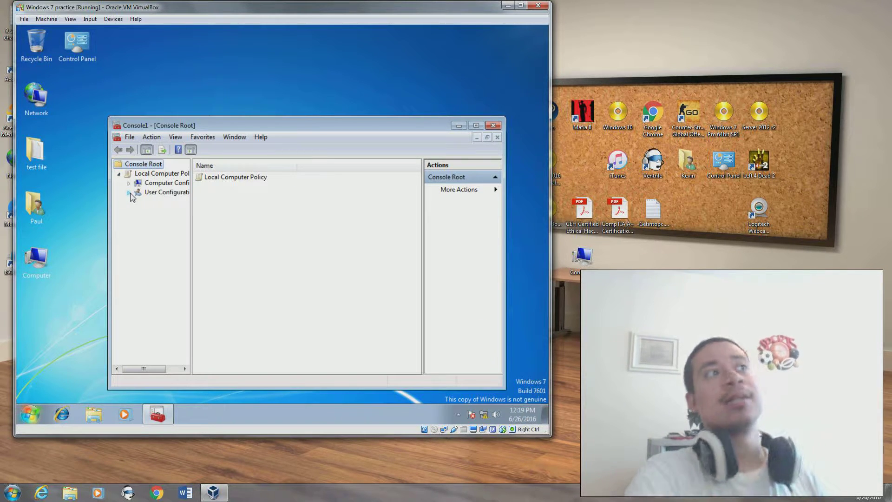
{"action": "left_click", "coordinate": [129, 193]}
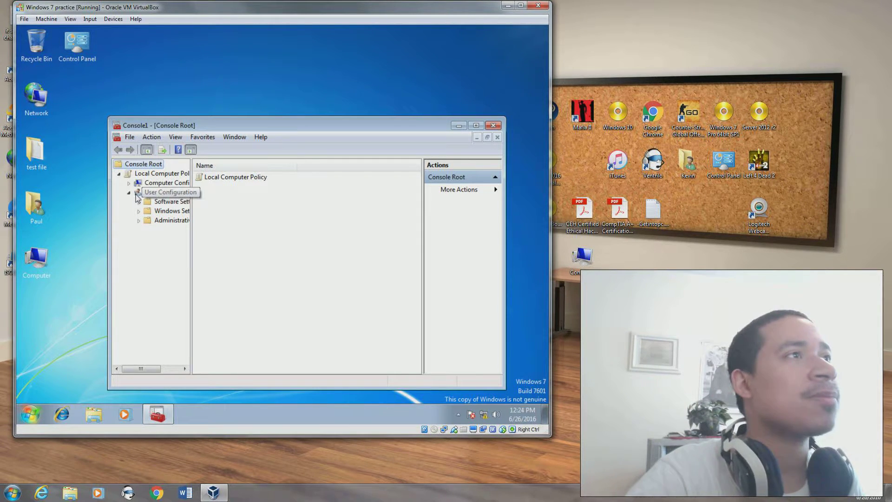
{"action": "left_click", "coordinate": [139, 202]}
{"action": "left_click", "coordinate": [139, 212]}
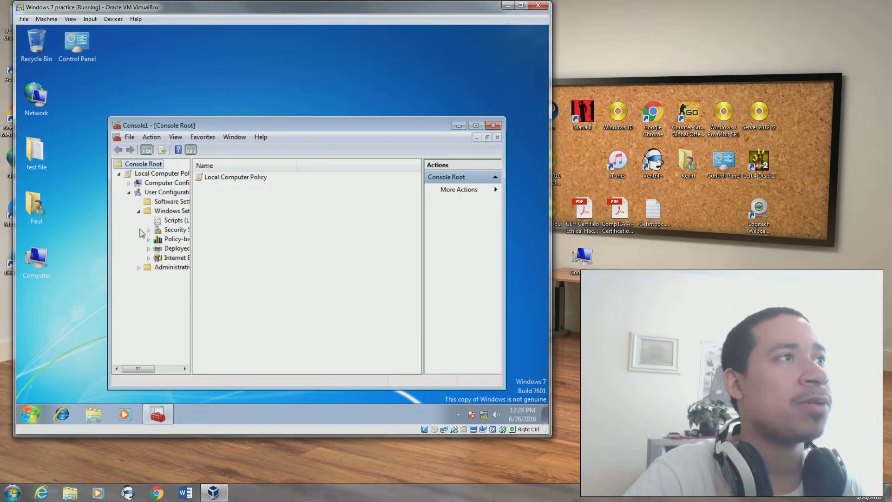
{"action": "left_click", "coordinate": [139, 268]}
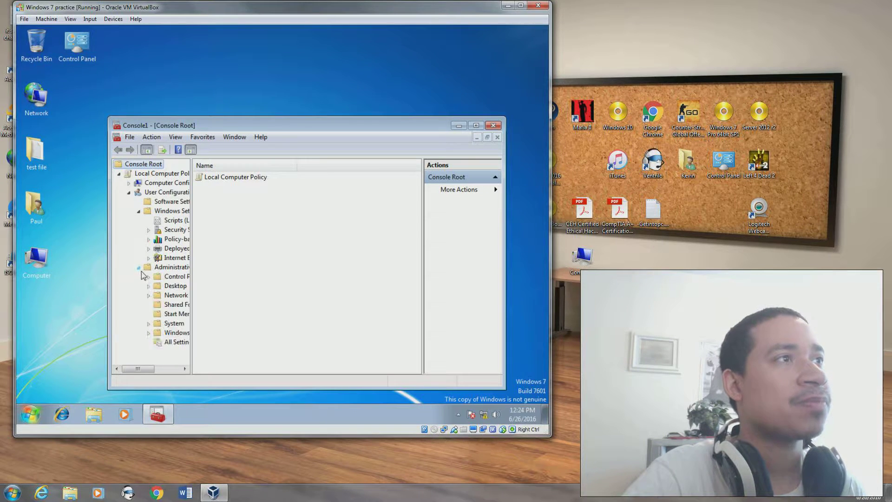
- Look through the user's Windows Settings: Scripts, Security Settings, Policy-based QoS, Deployed Printers and Internet Explorer Maintenance
{"action": "left_click", "coordinate": [170, 210]}
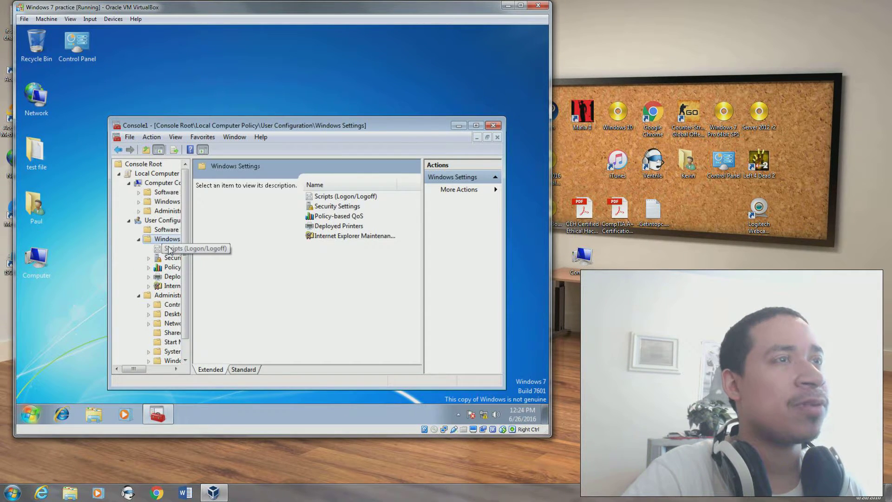
{"action": "left_click", "coordinate": [170, 248]}
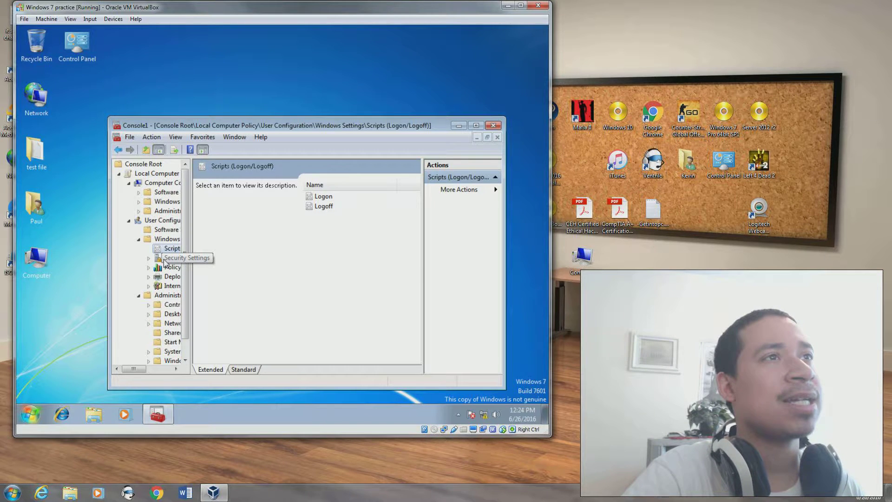
{"action": "left_click", "coordinate": [166, 259]}
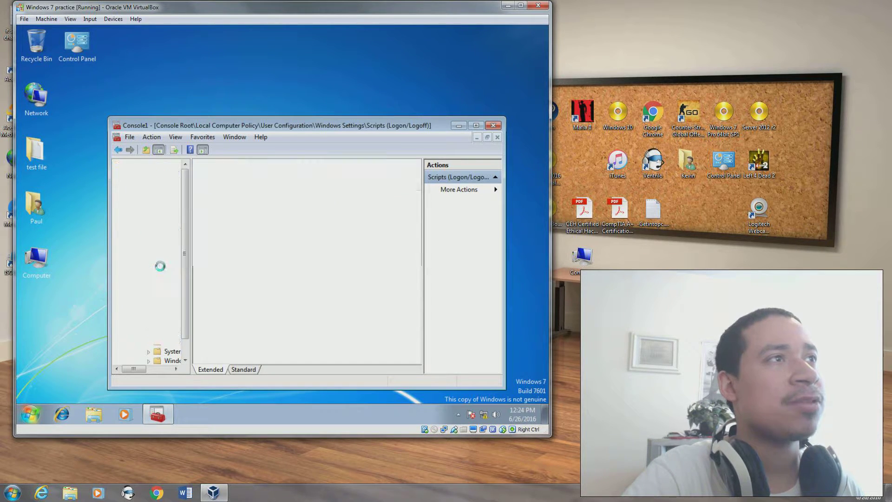
{"action": "left_click", "coordinate": [162, 268]}
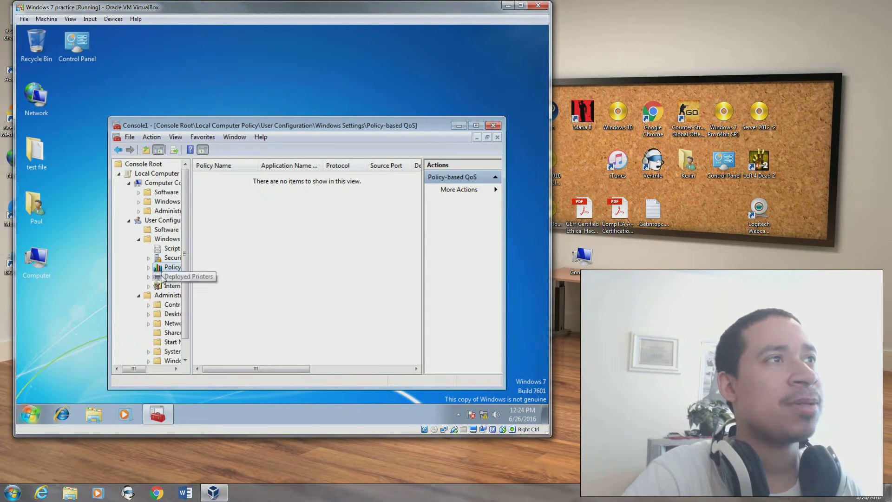
{"action": "left_click", "coordinate": [164, 276]}
{"action": "left_click", "coordinate": [163, 287]}
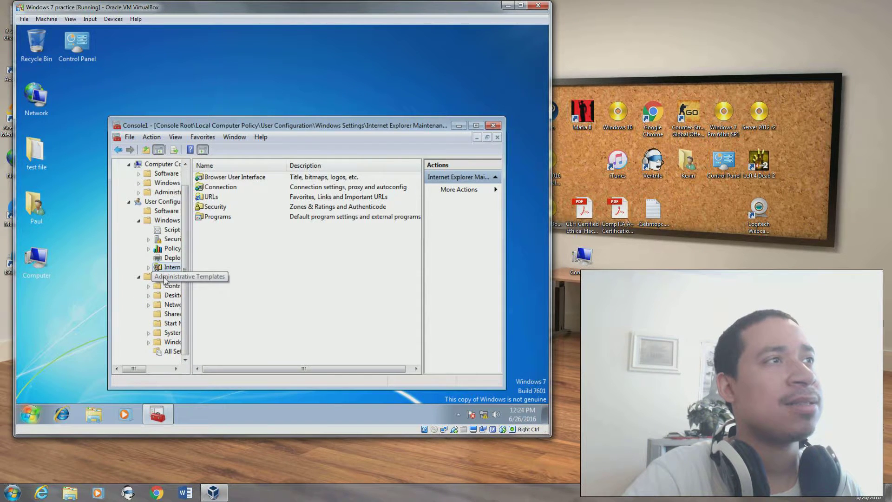
- Expand Control Panel, Desktop, Network, System and Windows Components under the user's Administrative Templates, and widen the console tree
{"action": "left_click", "coordinate": [151, 288]}
{"action": "left_click", "coordinate": [149, 286]}
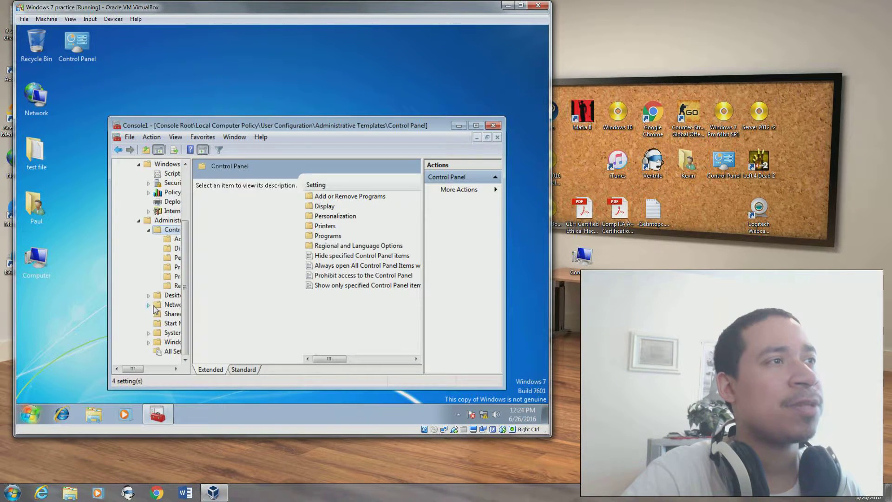
{"action": "left_click", "coordinate": [148, 296]}
{"action": "left_click", "coordinate": [148, 323]}
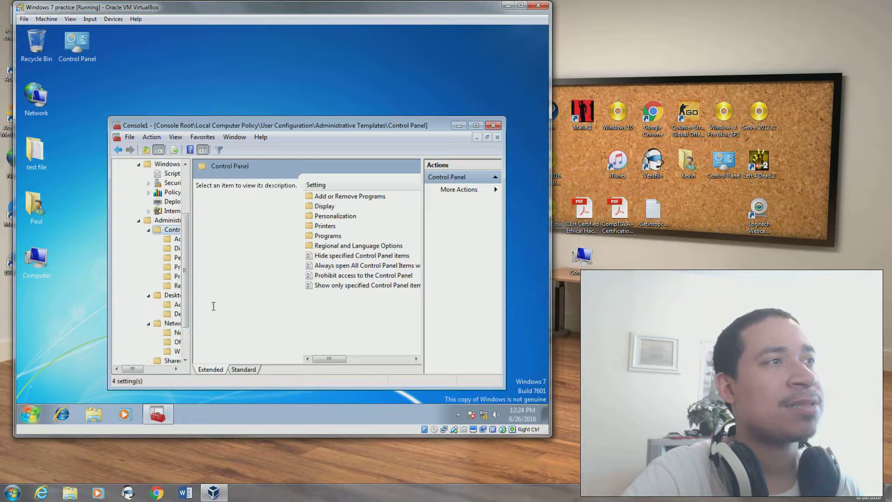
{"action": "left_click_drag", "start_coordinate": [190, 294], "coordinate": [253, 294]}
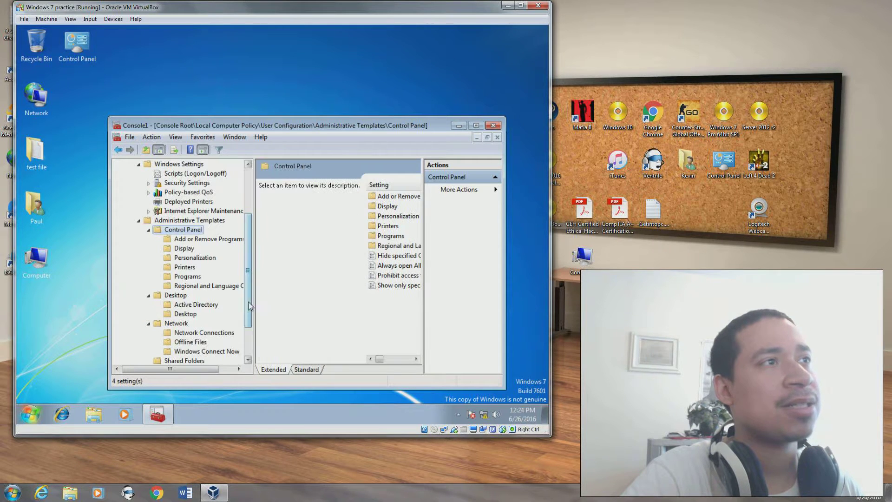
{"action": "scroll", "coordinate": [191, 316], "scroll_direction": "down", "scroll_amount": 2}
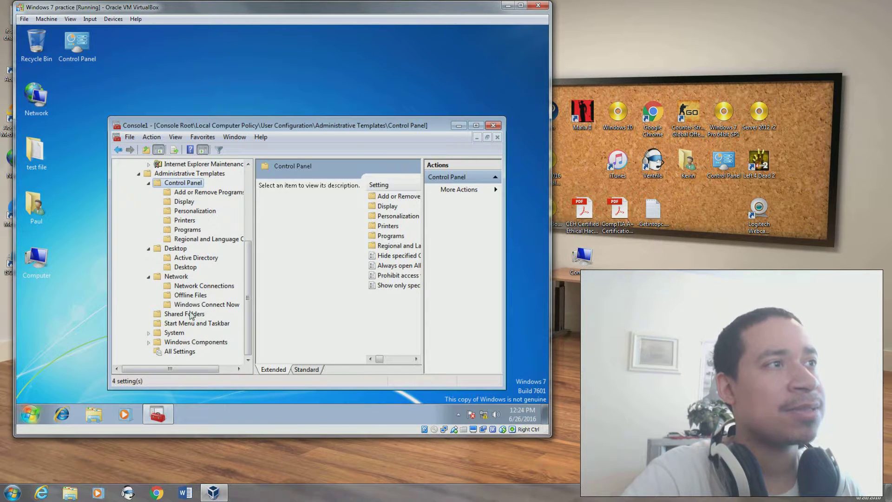
{"action": "left_click", "coordinate": [149, 333]}
{"action": "left_click", "coordinate": [148, 342]}
{"action": "scroll", "coordinate": [153, 343], "scroll_direction": "up", "scroll_amount": 7}
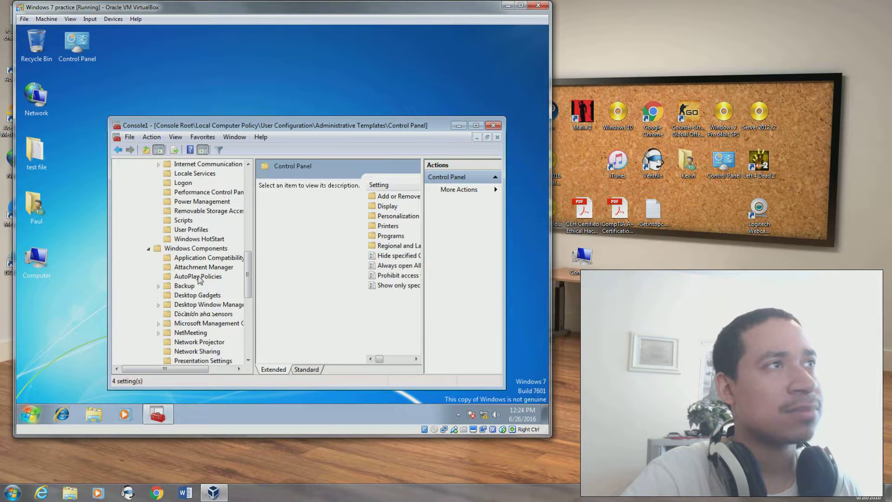
{"action": "scroll", "coordinate": [216, 286], "scroll_direction": "up", "scroll_amount": 5}
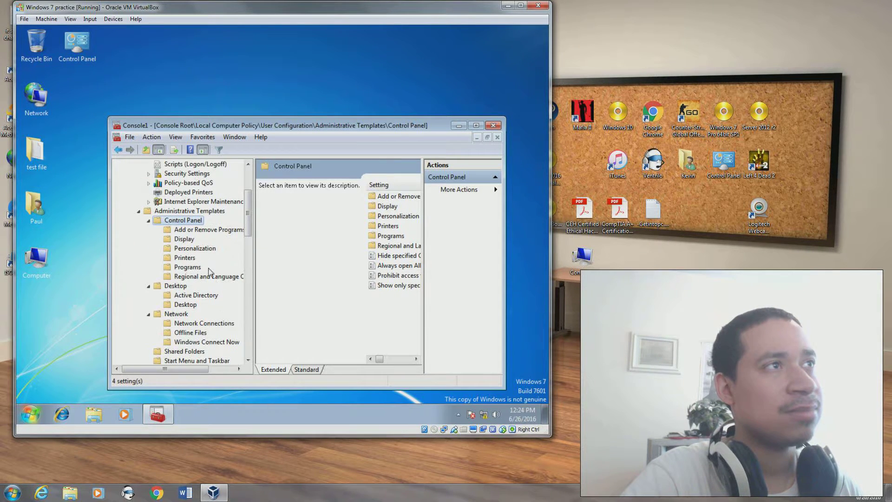
- Show the Add or Remove Programs policies, maximize the console and narrow the tree so the State column is readable
{"action": "left_click", "coordinate": [228, 231]}
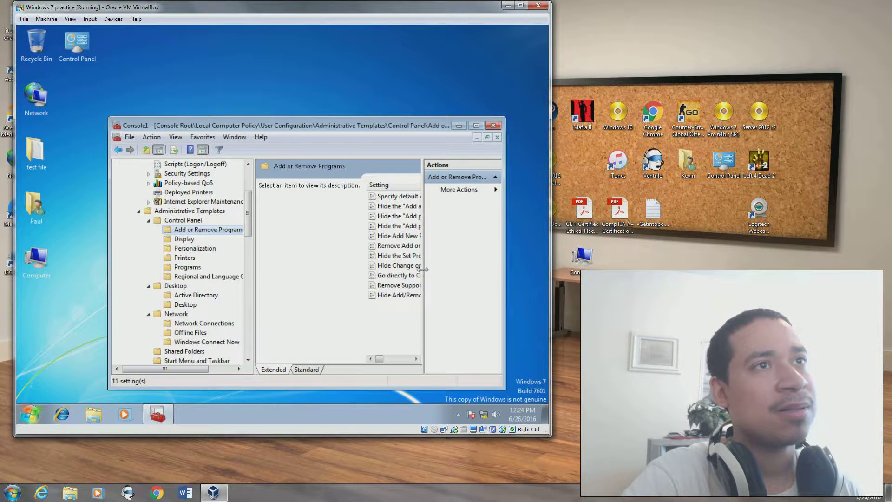
{"action": "left_click_drag", "start_coordinate": [421, 272], "coordinate": [449, 274]}
{"action": "left_click", "coordinate": [476, 126]}
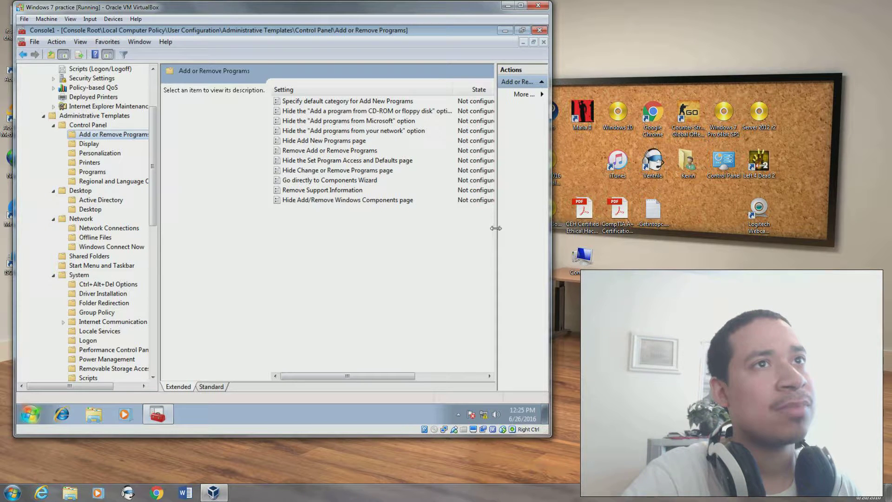
{"action": "left_click_drag", "start_coordinate": [496, 228], "coordinate": [543, 231]}
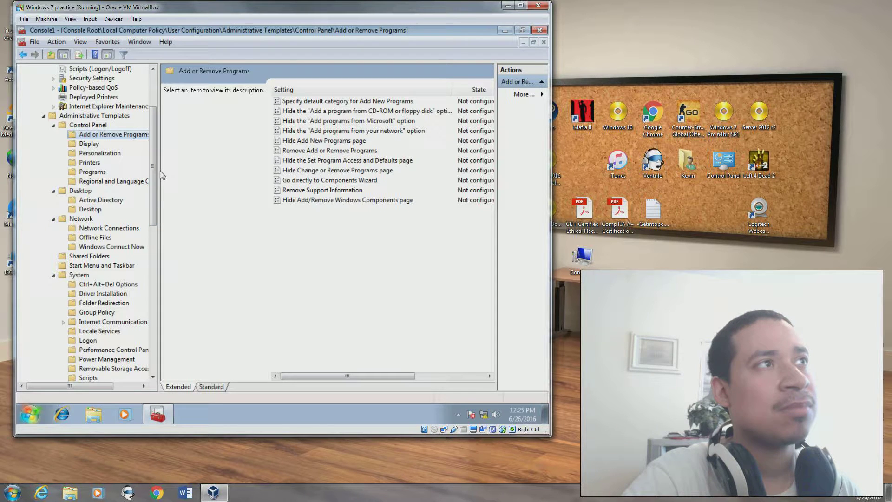
{"action": "left_click_drag", "start_coordinate": [158, 176], "coordinate": [149, 175]}
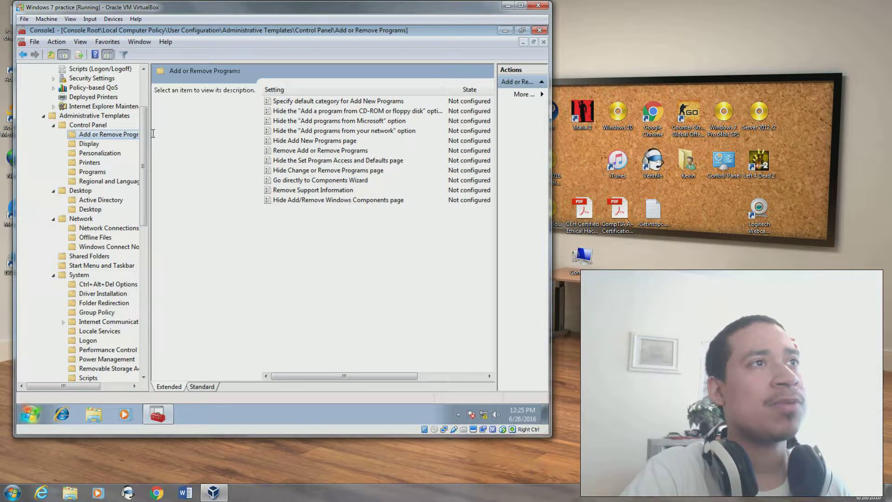
- Review the Control Panel policies for Display, Personalization, Printers and Programs, including the descriptions of individual printer settings
{"action": "left_click", "coordinate": [96, 145]}
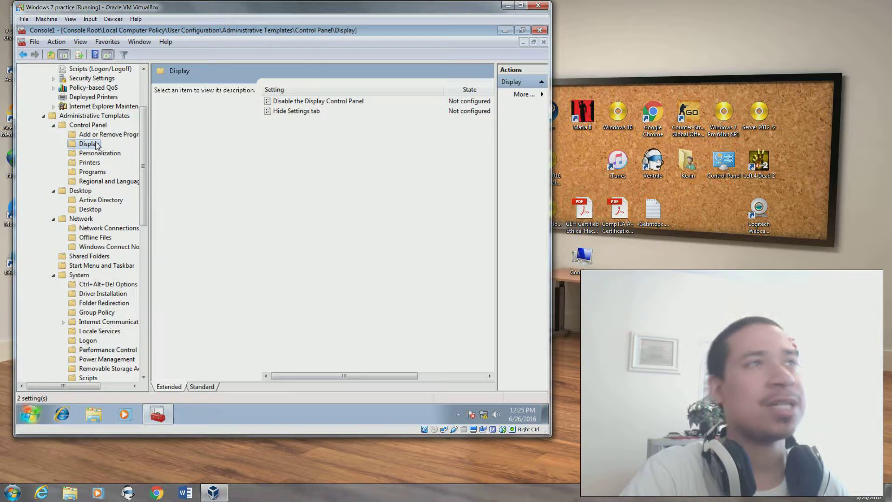
{"action": "left_click", "coordinate": [88, 154]}
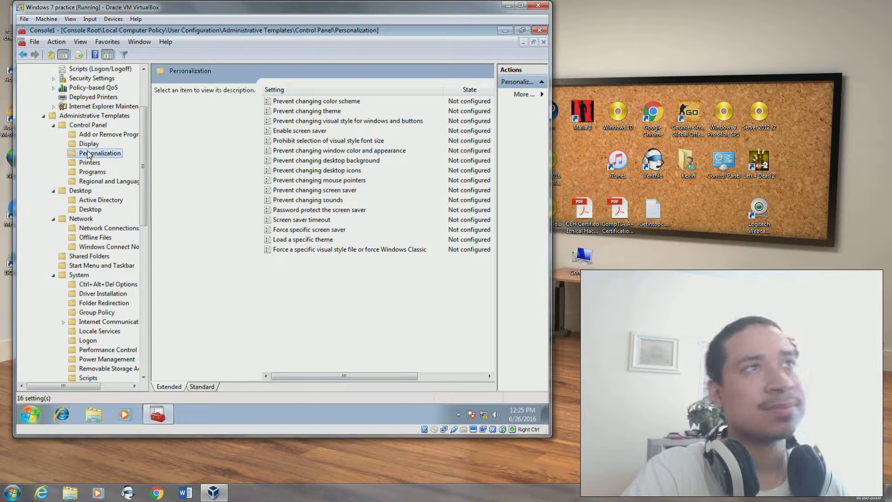
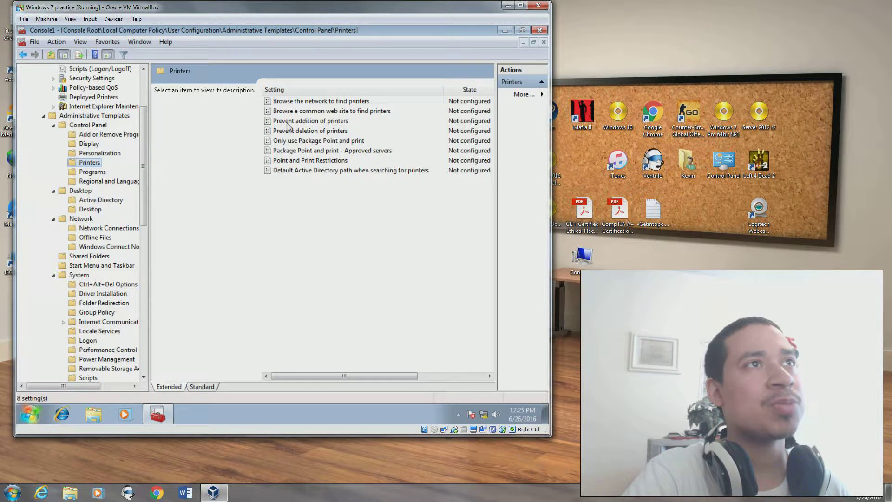
{"action": "left_click", "coordinate": [297, 103]}
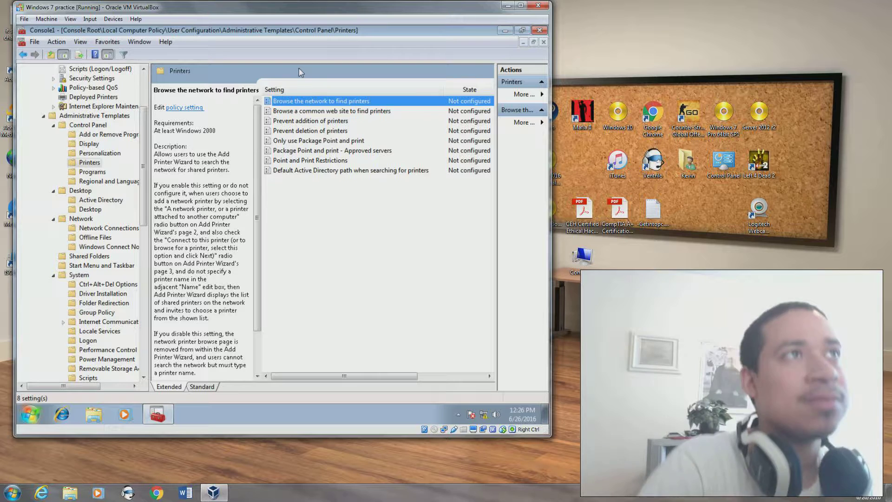
{"action": "left_click", "coordinate": [309, 121]}
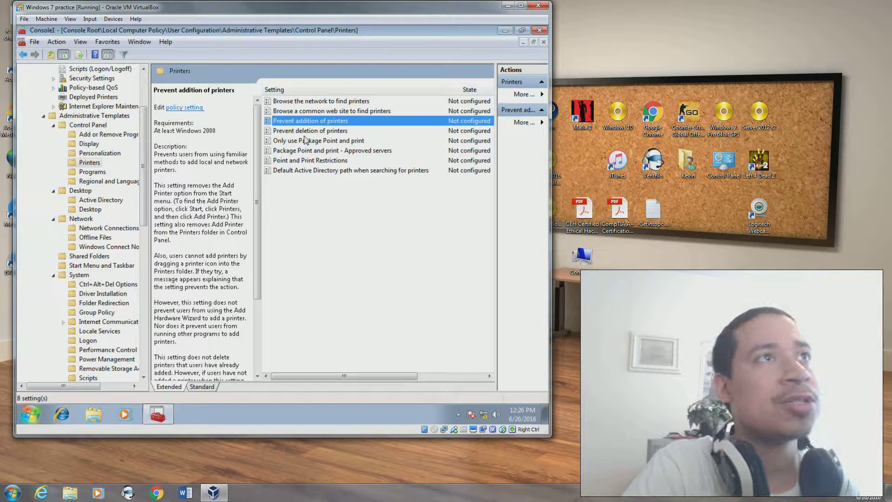
{"action": "left_click", "coordinate": [304, 140]}
{"action": "left_click", "coordinate": [95, 173]}
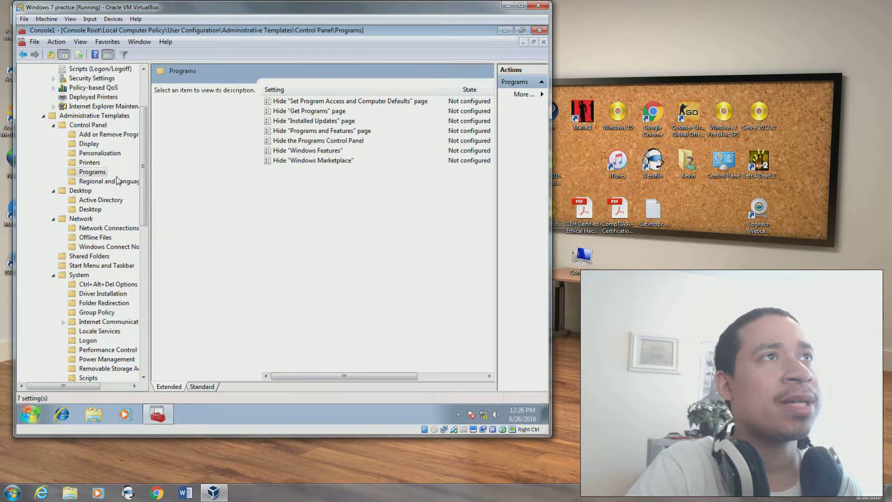
{"action": "left_click", "coordinate": [106, 185]}
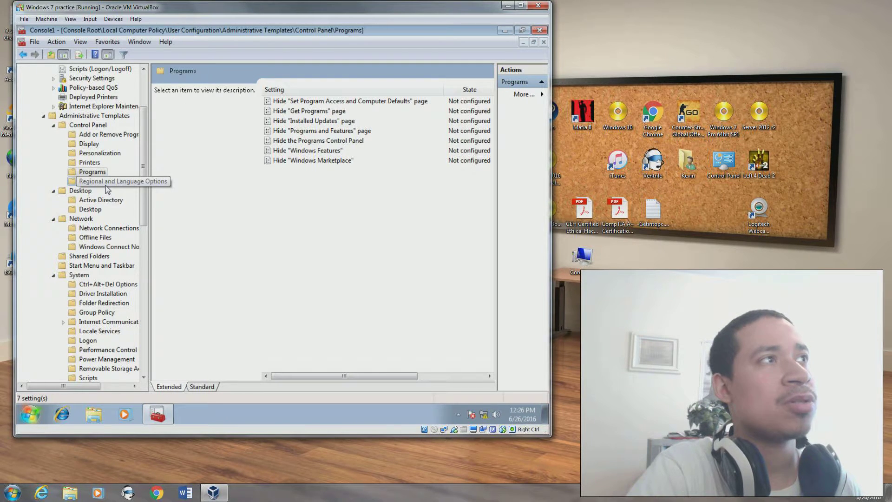
- Look through the user's Desktop, Network and Shared Folders policies, including Network Connections and Offline Files
{"action": "left_click", "coordinate": [94, 202]}
{"action": "left_click", "coordinate": [90, 210]}
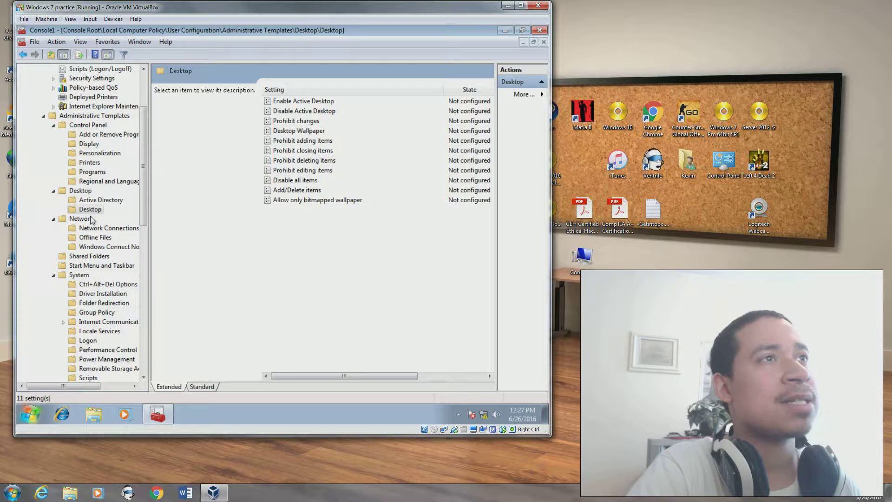
{"action": "left_click", "coordinate": [89, 222]}
{"action": "left_click", "coordinate": [97, 230]}
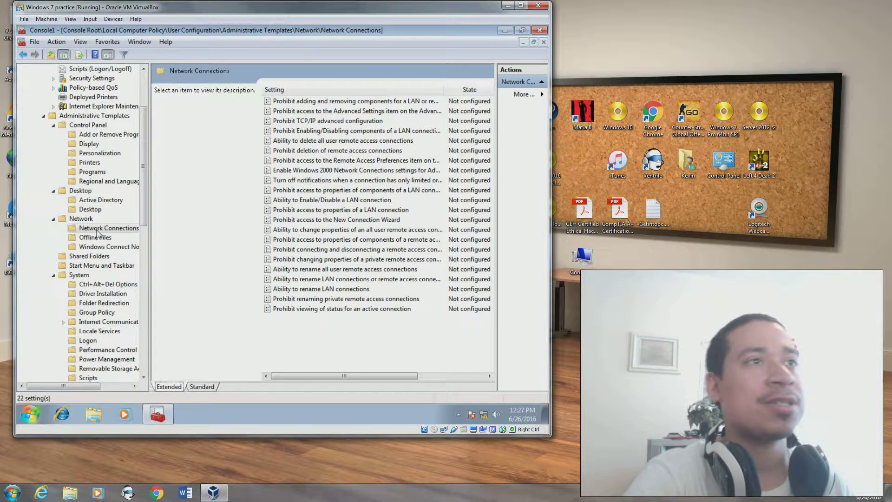
{"action": "left_click", "coordinate": [95, 237]}
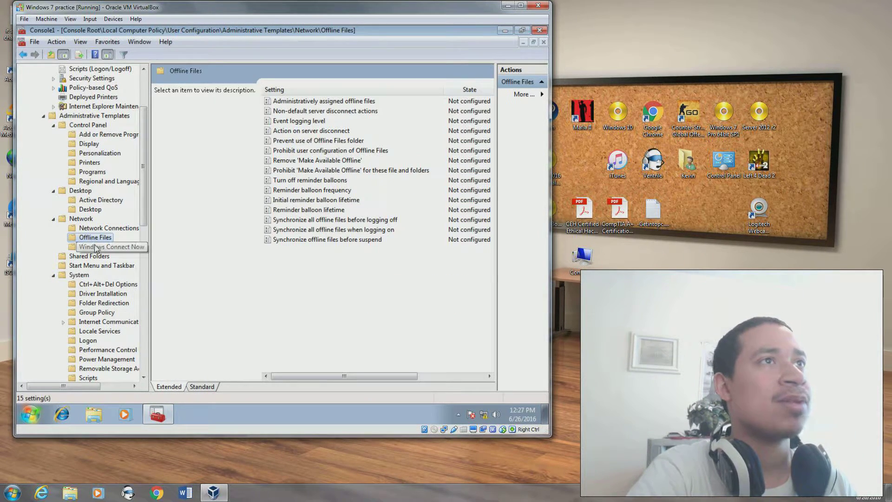
{"action": "left_click", "coordinate": [97, 246]}
{"action": "key", "text": "Up"}
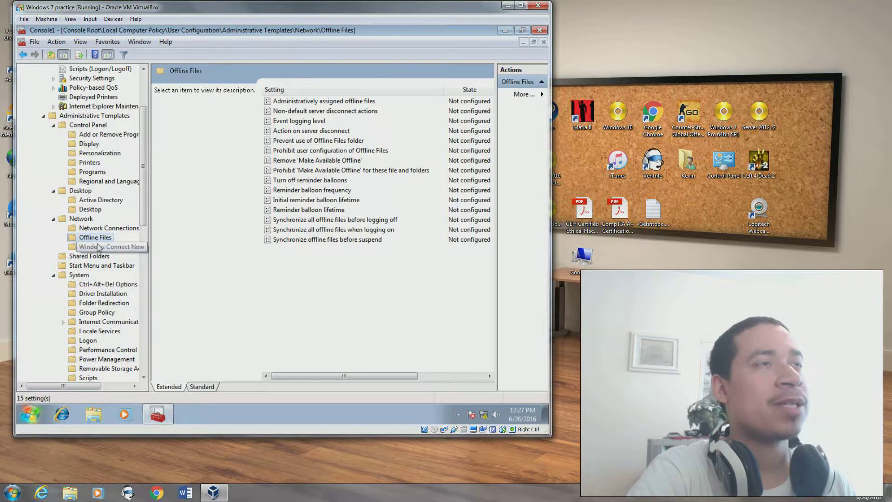
{"action": "left_click", "coordinate": [100, 249]}
{"action": "left_click", "coordinate": [98, 256]}
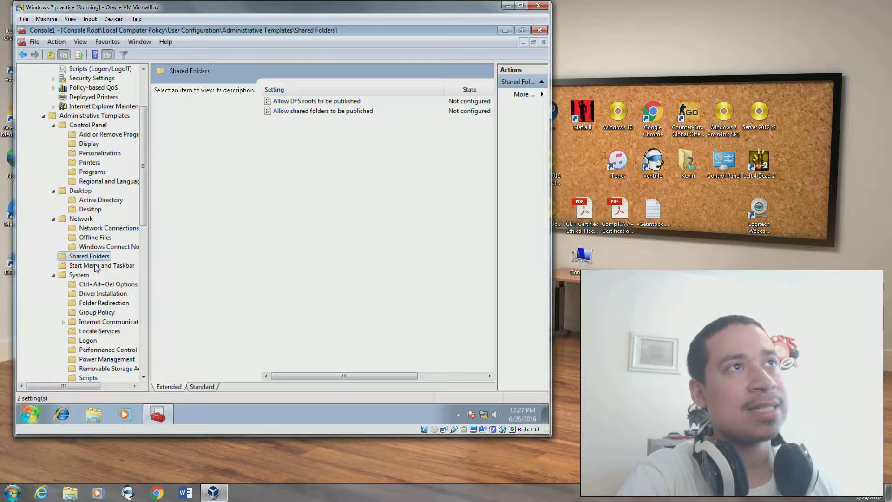
- Show the Start Menu and Taskbar policies and read the descriptions of Lock the Taskbar and Force classic Start Menu
{"action": "left_click", "coordinate": [95, 267]}
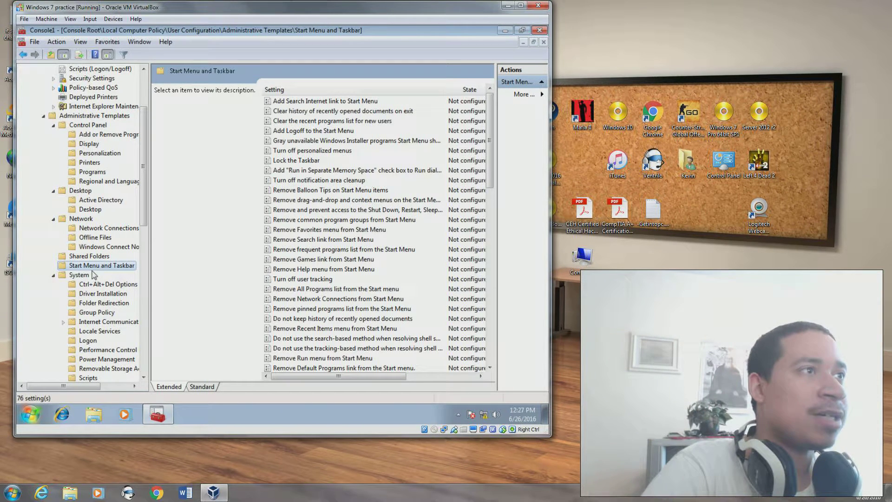
{"action": "left_click", "coordinate": [302, 161]}
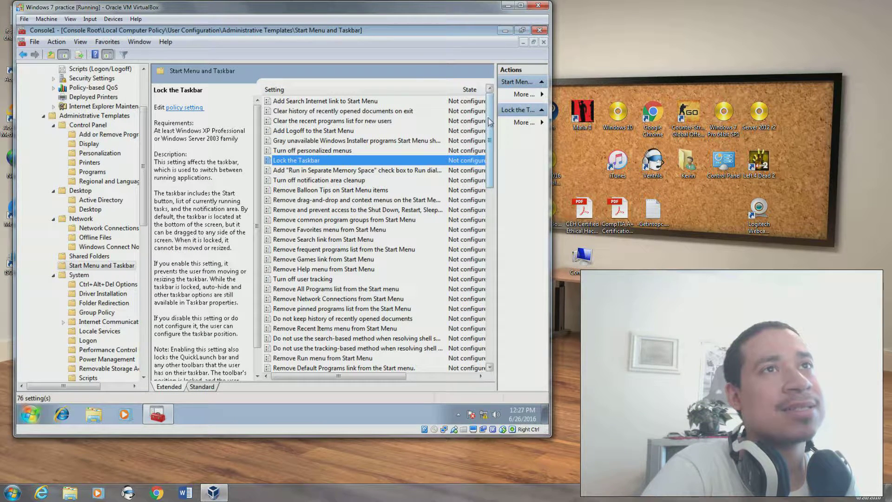
{"action": "scroll", "coordinate": [490, 138], "scroll_direction": "down", "scroll_amount": 2}
{"action": "left_click_drag", "start_coordinate": [492, 141], "coordinate": [503, 248]}
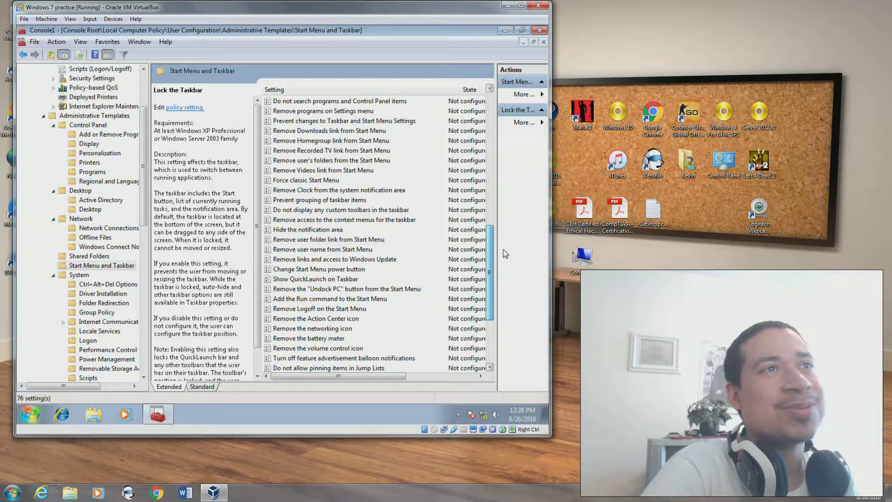
{"action": "left_click", "coordinate": [348, 190]}
{"action": "left_click", "coordinate": [341, 181]}
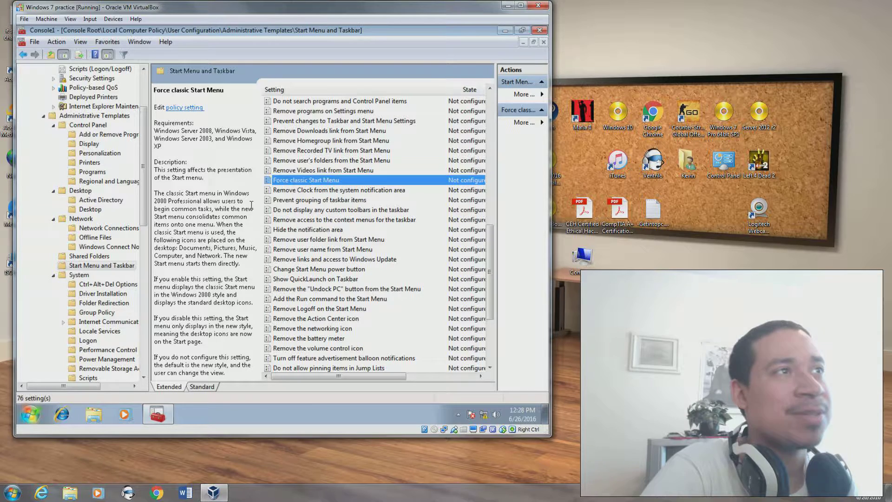
- Read the descriptions of the Start Menu and Taskbar policies that remove the networking icon and the battery meter
{"action": "left_click_drag", "start_coordinate": [489, 237], "coordinate": [493, 274]}
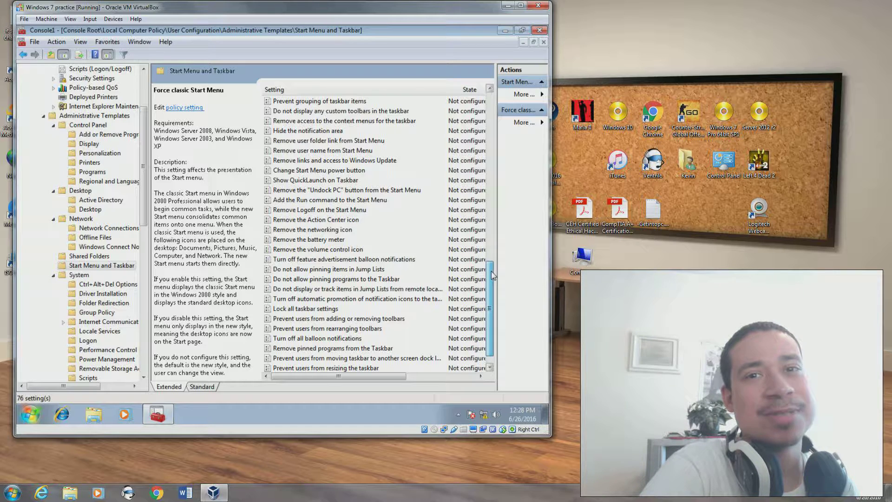
{"action": "left_click_drag", "start_coordinate": [492, 275], "coordinate": [494, 286]}
{"action": "left_click", "coordinate": [327, 213]}
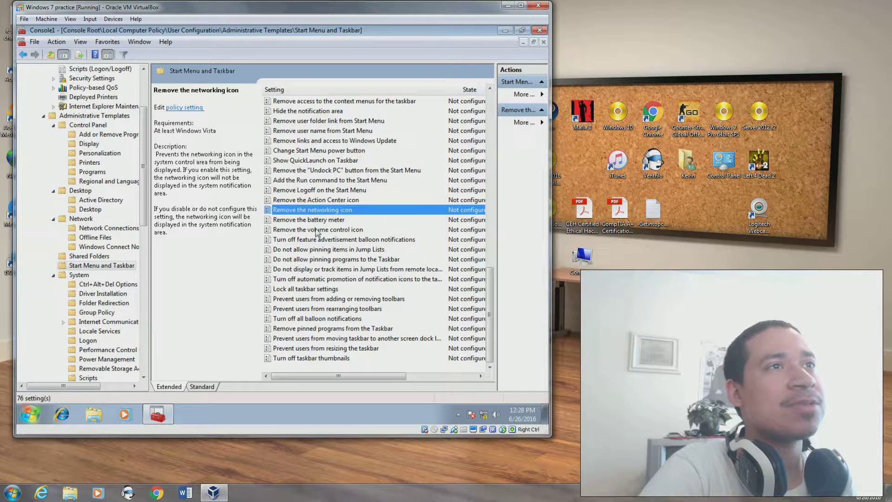
{"action": "left_click", "coordinate": [316, 220]}
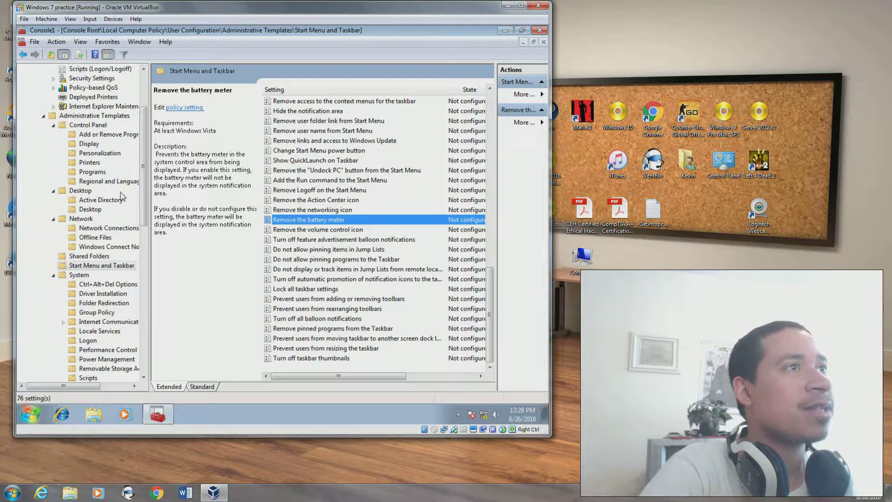
- Open Ctrl+Alt+Del Options under System and read the Remove Lock Computer and Remove Change Password descriptions
{"action": "left_click", "coordinate": [82, 277]}
{"action": "double_click", "coordinate": [296, 102]}
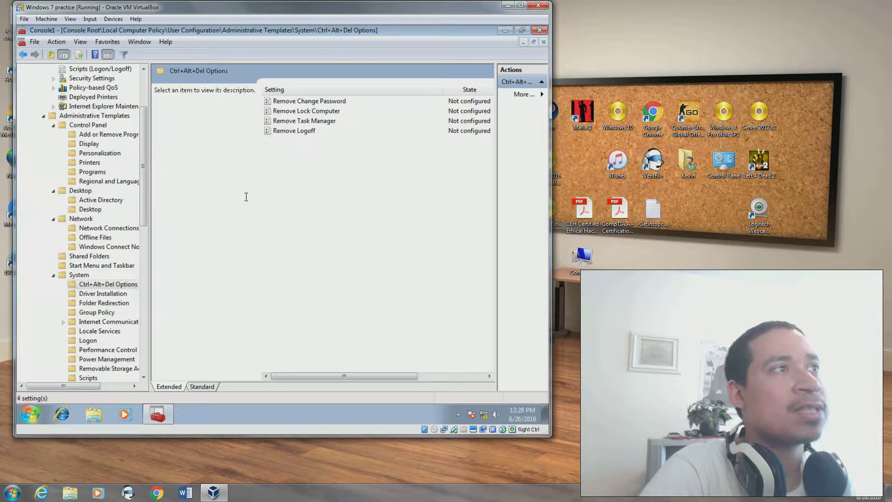
{"action": "left_click", "coordinate": [98, 293]}
{"action": "left_click", "coordinate": [99, 288]}
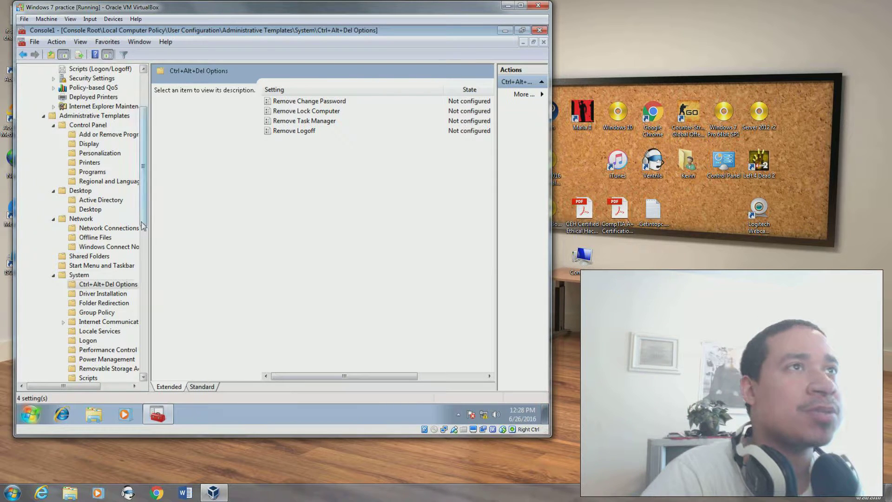
{"action": "left_click", "coordinate": [312, 113]}
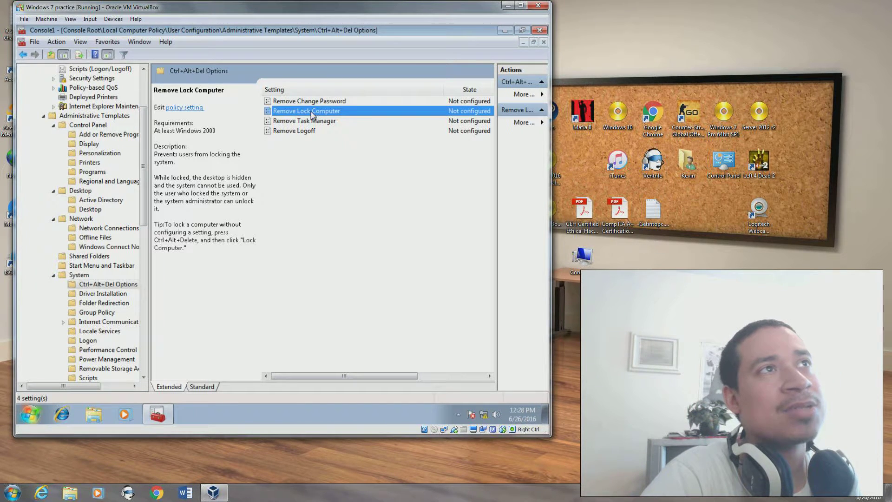
{"action": "left_click", "coordinate": [314, 103]}
{"action": "left_click", "coordinate": [314, 111]}
{"action": "left_click", "coordinate": [314, 104]}
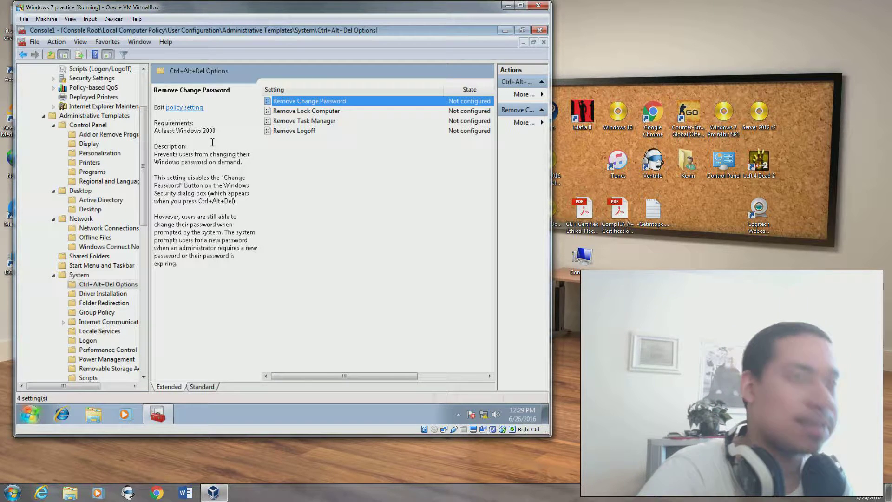
- View the System policies for Driver Installation, Folder Redirection and Group Policy
{"action": "left_click", "coordinate": [111, 295]}
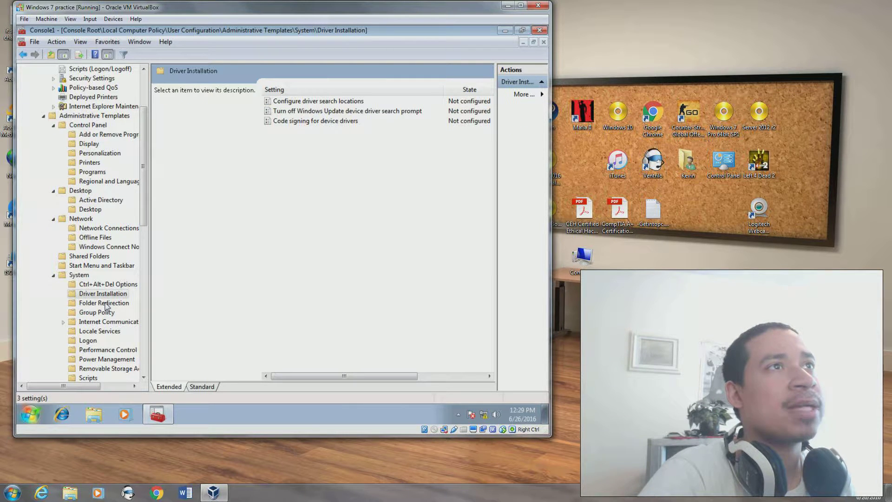
{"action": "left_click", "coordinate": [105, 304]}
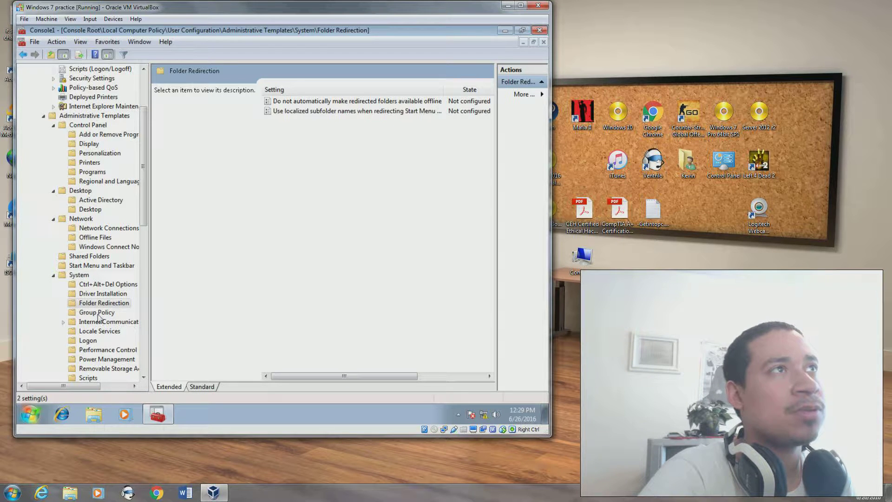
{"action": "left_click", "coordinate": [99, 318]}
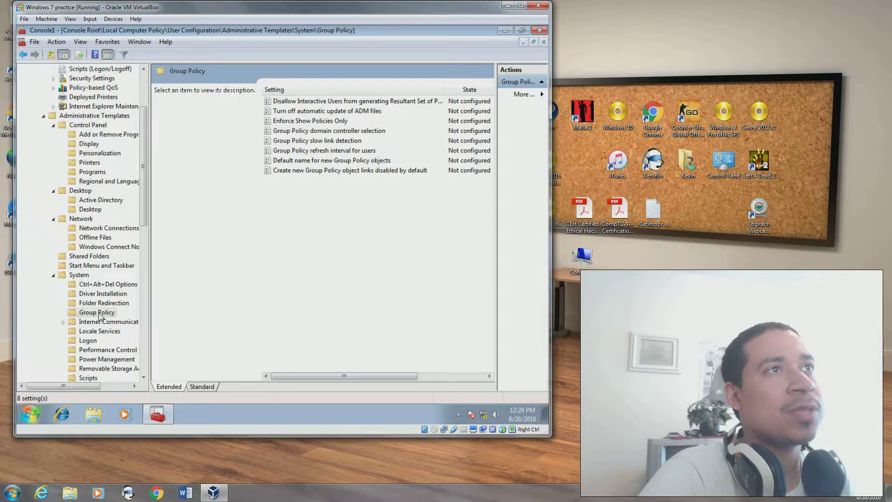
- Show Internet Communication Management under System and open its Internet Communication settings folder
{"action": "left_click", "coordinate": [98, 323]}
{"action": "left_click", "coordinate": [99, 331]}
{"action": "left_click", "coordinate": [99, 321]}
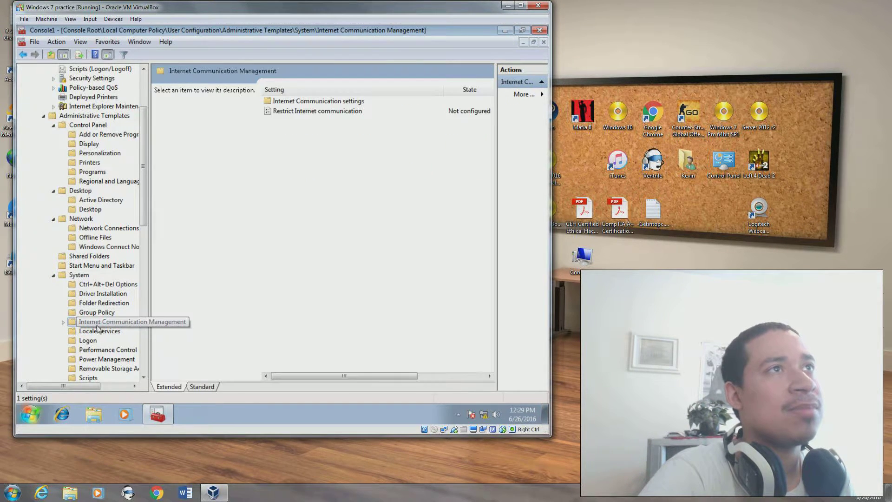
{"action": "left_click", "coordinate": [307, 102]}
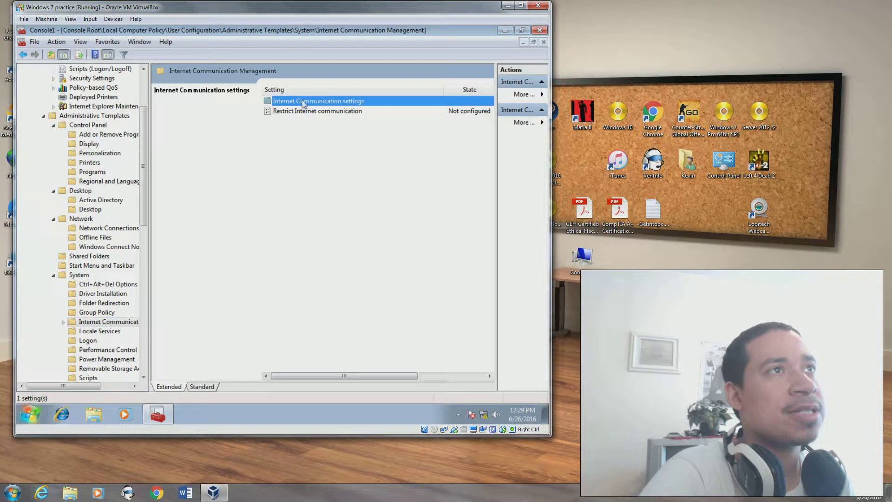
{"action": "double_click", "coordinate": [303, 102]}
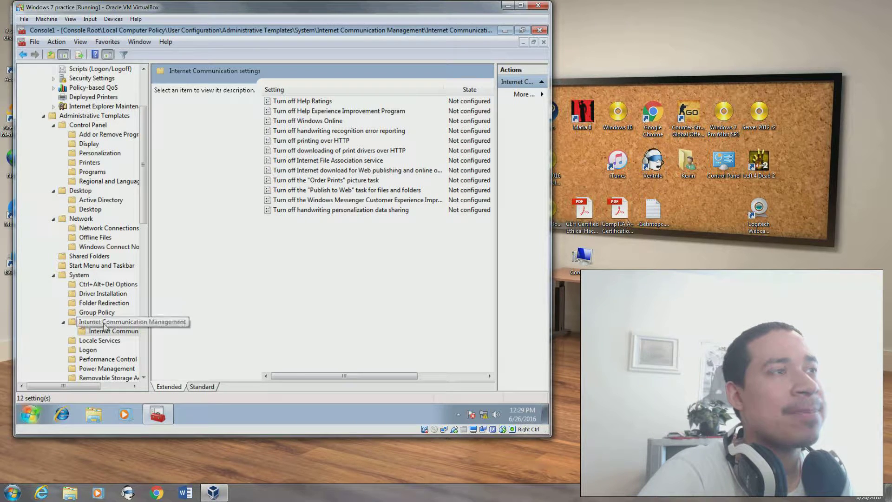
- Review the System policies for Locale Services, Logon, Performance Control Panel and Power Management
{"action": "left_click", "coordinate": [103, 341]}
{"action": "left_click", "coordinate": [86, 351]}
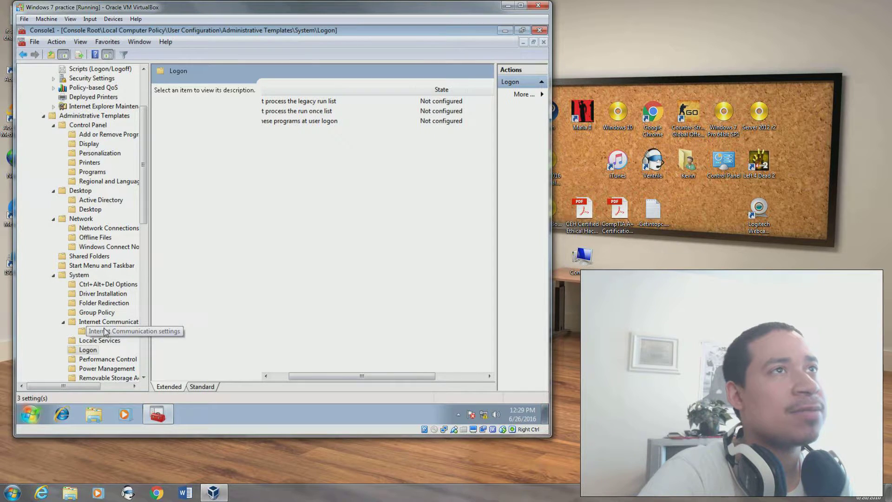
{"action": "scroll", "coordinate": [114, 145], "scroll_direction": "down", "scroll_amount": 8}
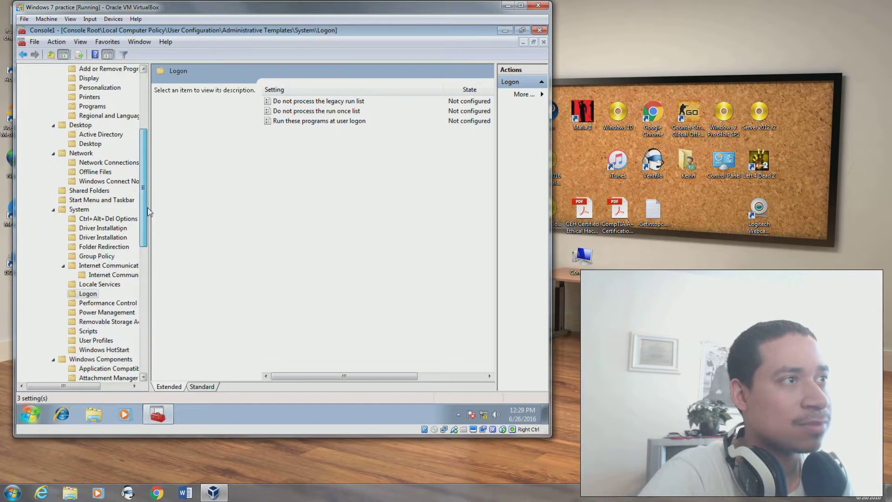
{"action": "left_click", "coordinate": [114, 144]}
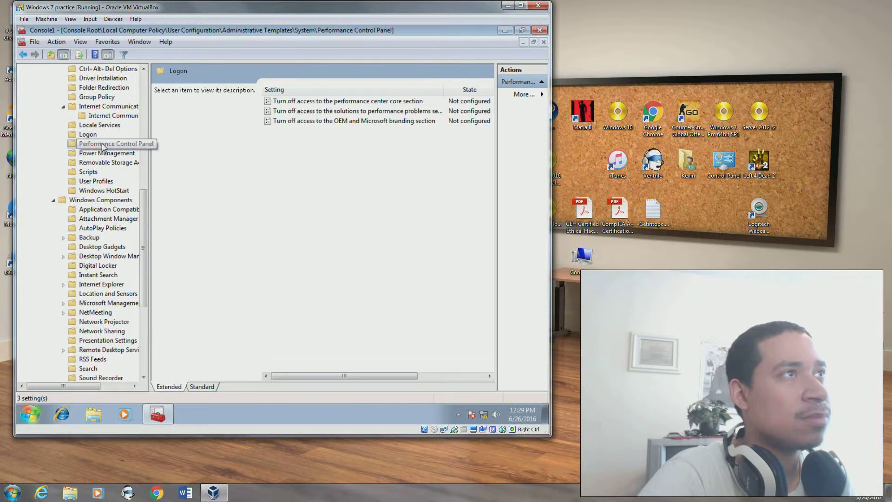
{"action": "left_click", "coordinate": [103, 155]}
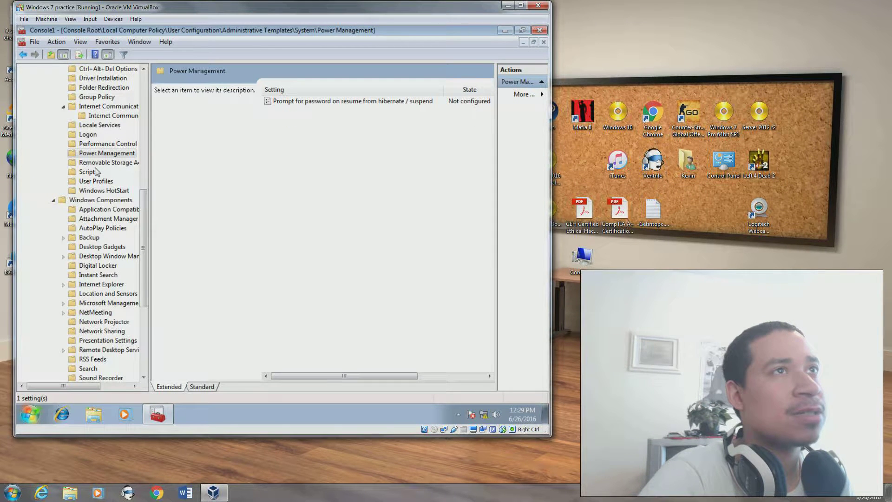
- Review the System policies for Scripts, User Profiles and Windows HotStart
{"action": "left_click", "coordinate": [88, 172]}
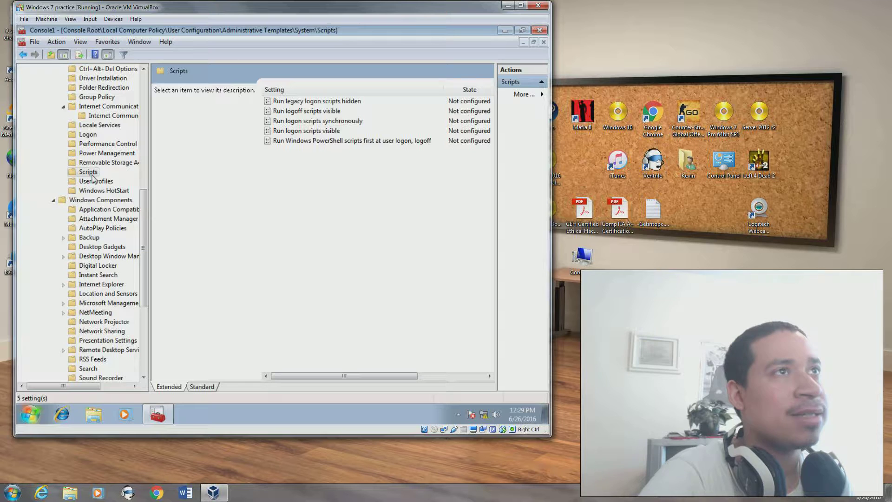
{"action": "left_click", "coordinate": [94, 181]}
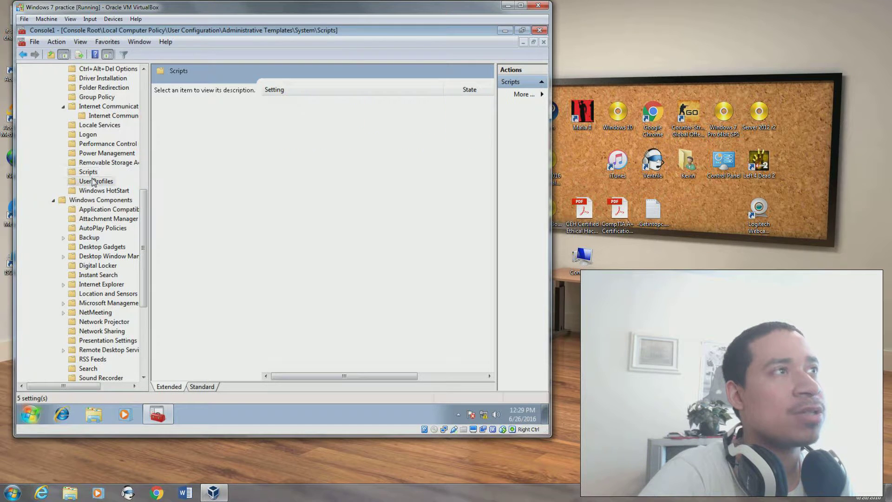
{"action": "key", "text": "Up"}
{"action": "key", "text": "Up"}
{"action": "key", "text": "Down"}
{"action": "left_click", "coordinate": [94, 182]}
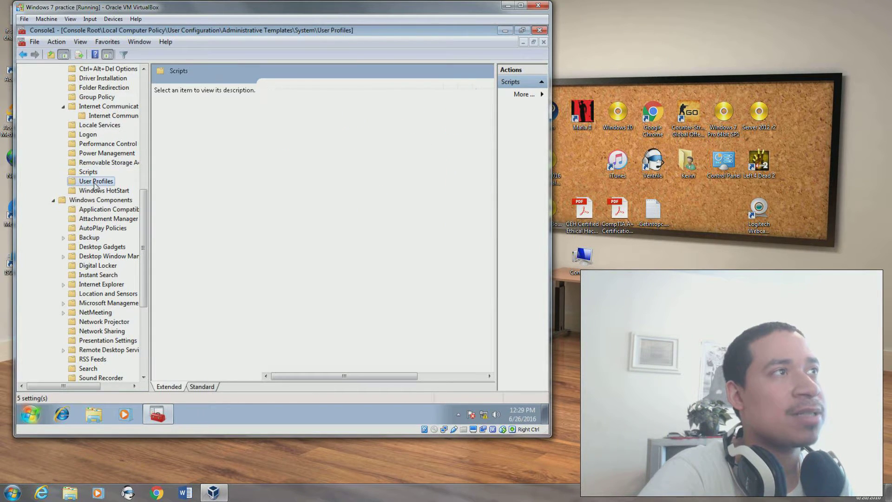
{"action": "left_click", "coordinate": [98, 191]}
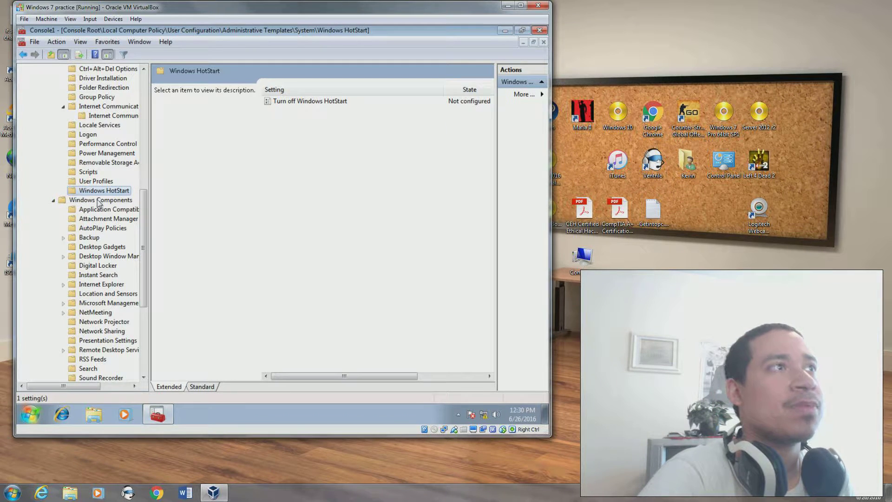
- Browse the Windows Components policies from Application Compatibility through AutoPlay, Backup, Desktop Gadgets, Desktop Window Manager and Instant Search to Internet Explorer
{"action": "left_click", "coordinate": [98, 200]}
{"action": "left_click", "coordinate": [98, 210]}
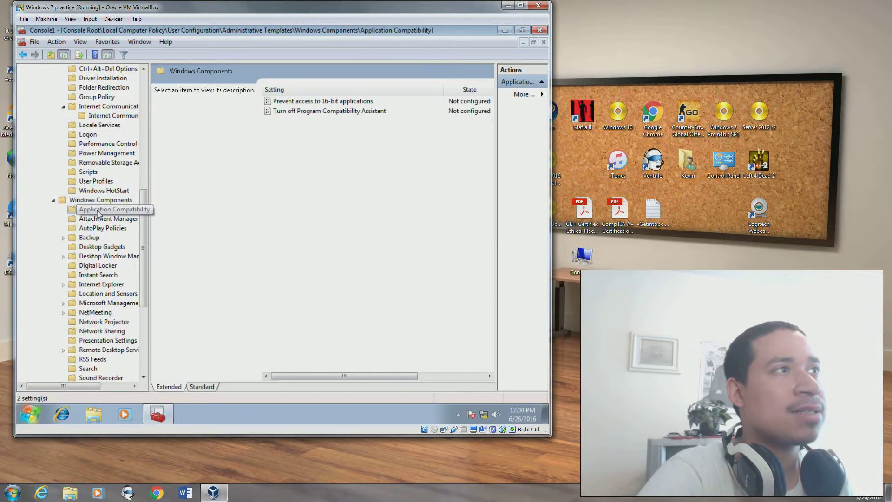
{"action": "left_click", "coordinate": [101, 227]}
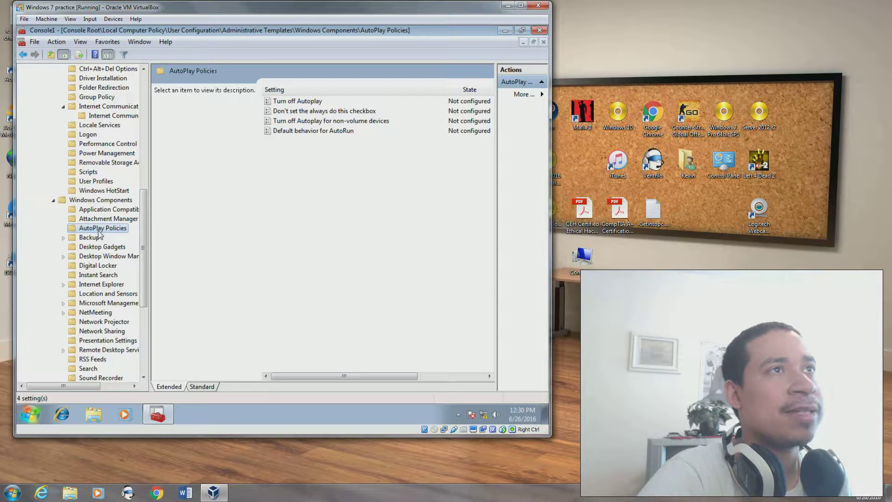
{"action": "left_click", "coordinate": [98, 237]}
{"action": "left_click", "coordinate": [96, 248]}
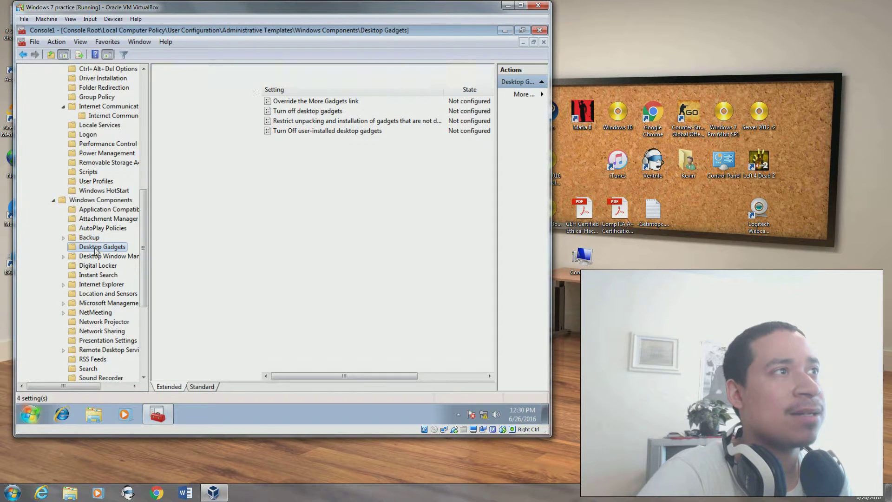
{"action": "left_click", "coordinate": [94, 257]}
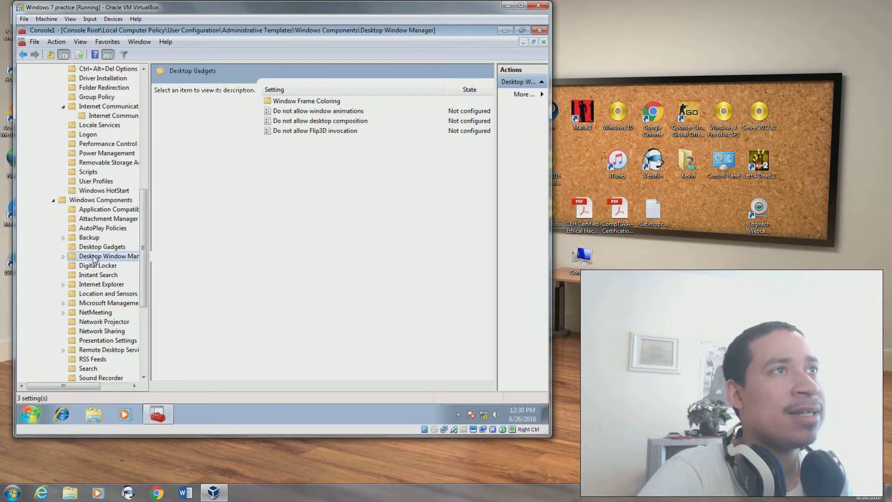
{"action": "left_click", "coordinate": [98, 275]}
{"action": "left_click", "coordinate": [98, 284]}
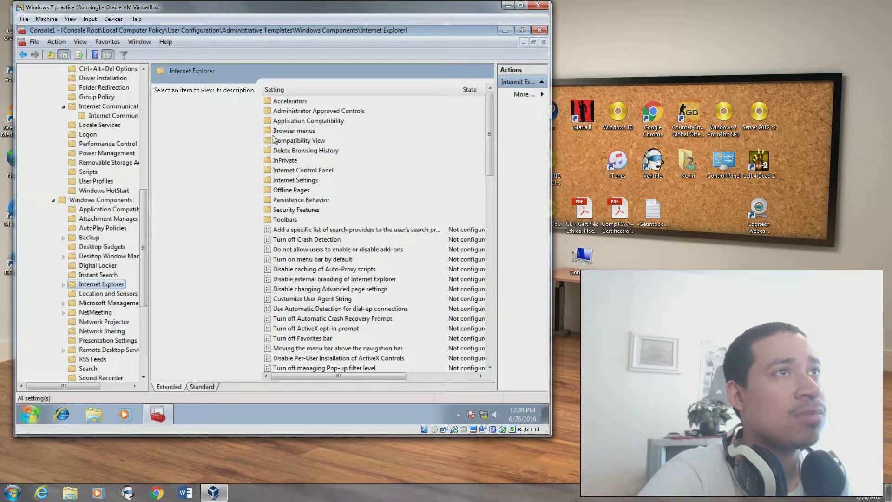
- Review the Internet Explorer policy folders Browser menus, Application Compatibility with its clipboard operations subfolder, and Compatibility View
{"action": "double_click", "coordinate": [279, 132]}
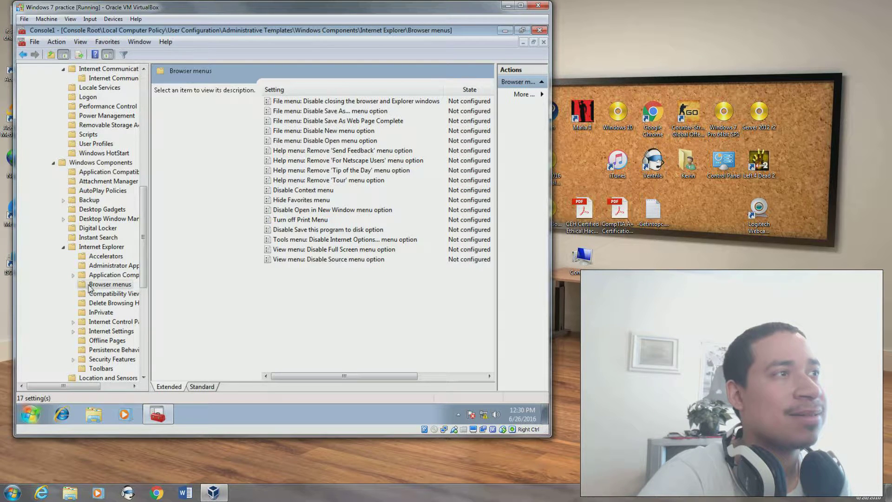
{"action": "left_click", "coordinate": [93, 276]}
{"action": "left_click", "coordinate": [73, 276]}
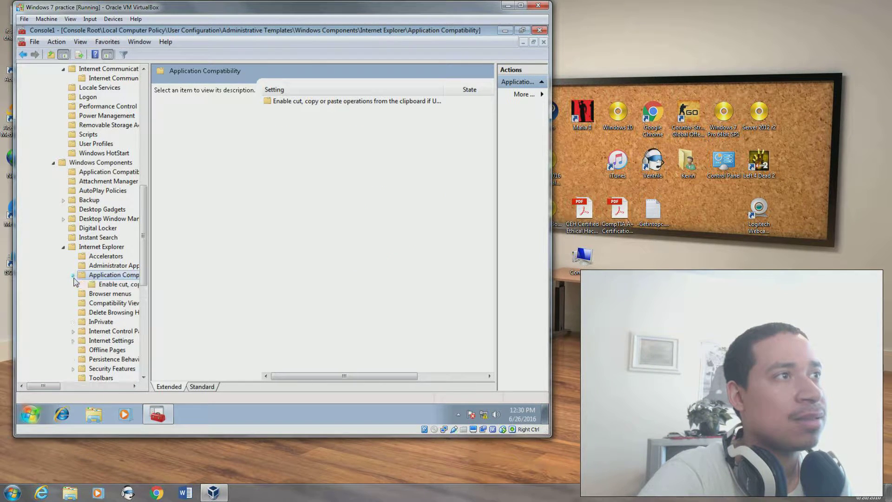
{"action": "left_click", "coordinate": [116, 285]}
{"action": "left_click", "coordinate": [112, 294]}
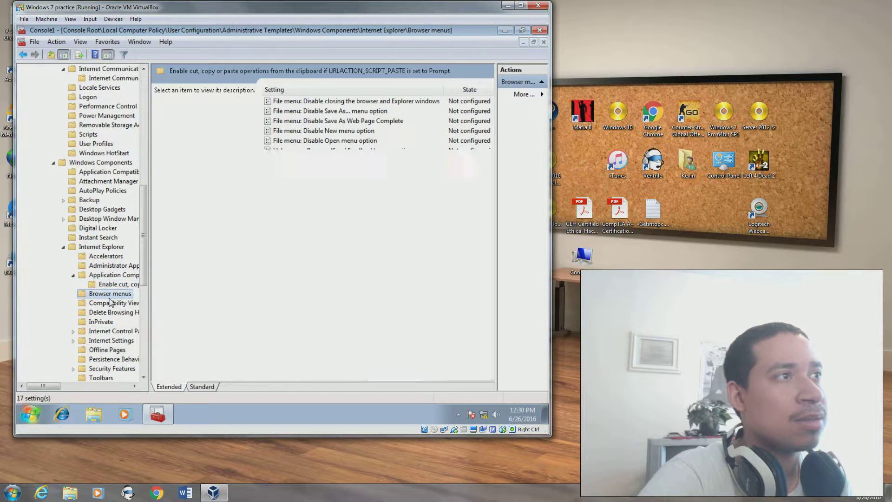
{"action": "left_click", "coordinate": [103, 276]}
{"action": "left_click", "coordinate": [103, 297]}
{"action": "left_click", "coordinate": [103, 302]}
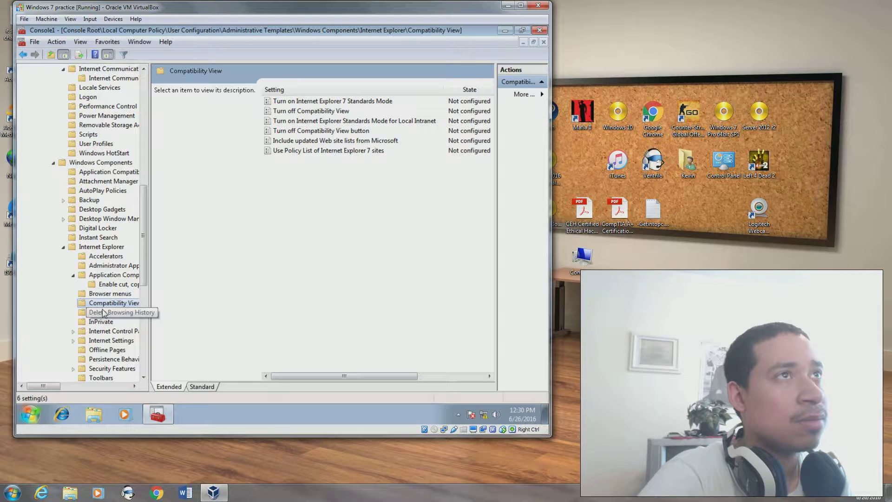
- Review the Internet Explorer policies for Delete Browsing History and InPrivate
{"action": "left_click", "coordinate": [103, 313]}
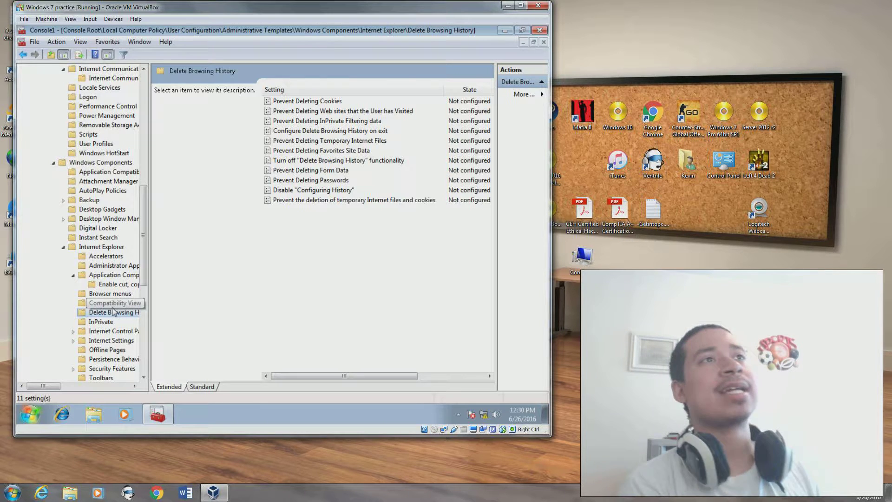
{"action": "left_click", "coordinate": [103, 321]}
{"action": "left_click", "coordinate": [104, 314]}
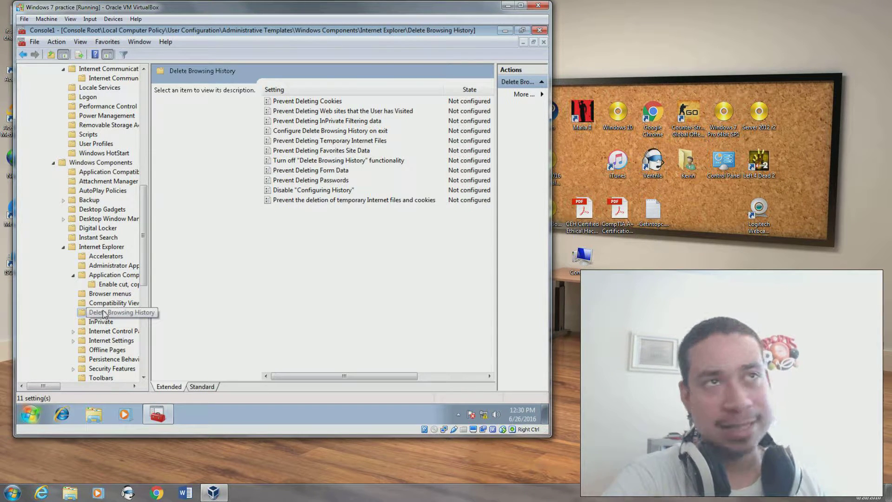
{"action": "left_click", "coordinate": [103, 321]}
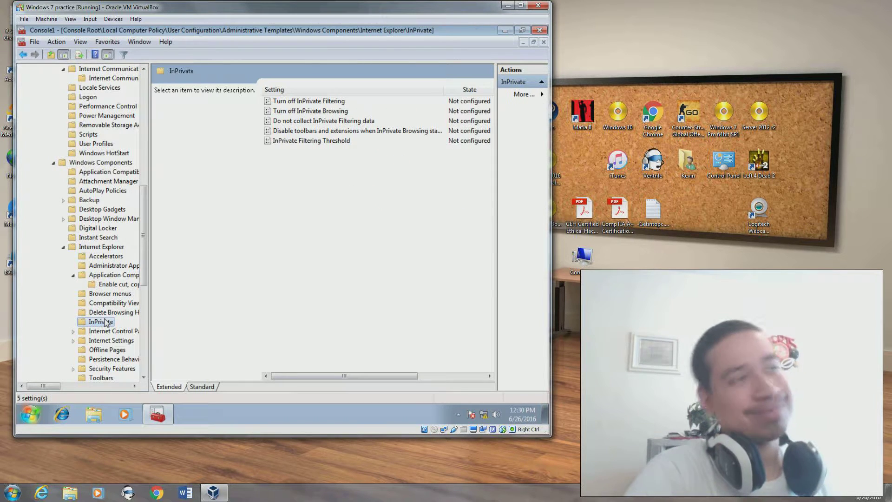
- Browse the Internet Explorer policies for Internet Control Panel, Internet Settings, Offline Pages, Persistence Behavior, Toolbars and Security Features
{"action": "left_click", "coordinate": [110, 331]}
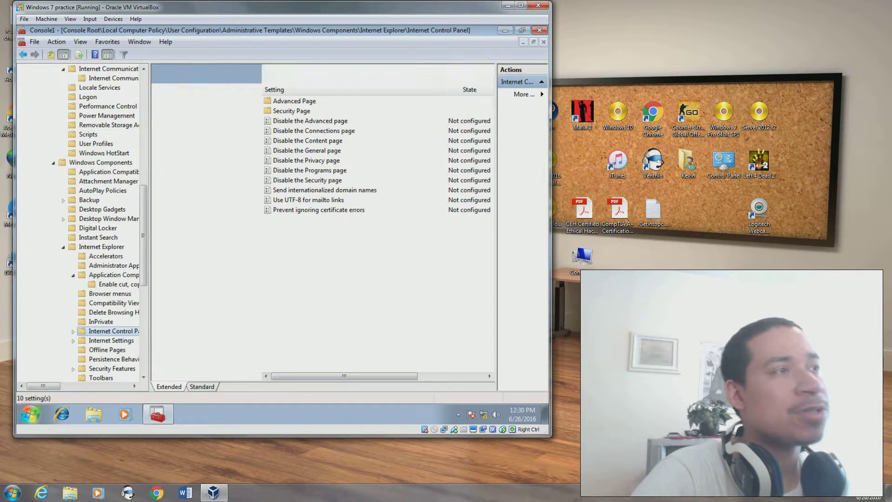
{"action": "left_click", "coordinate": [109, 341]}
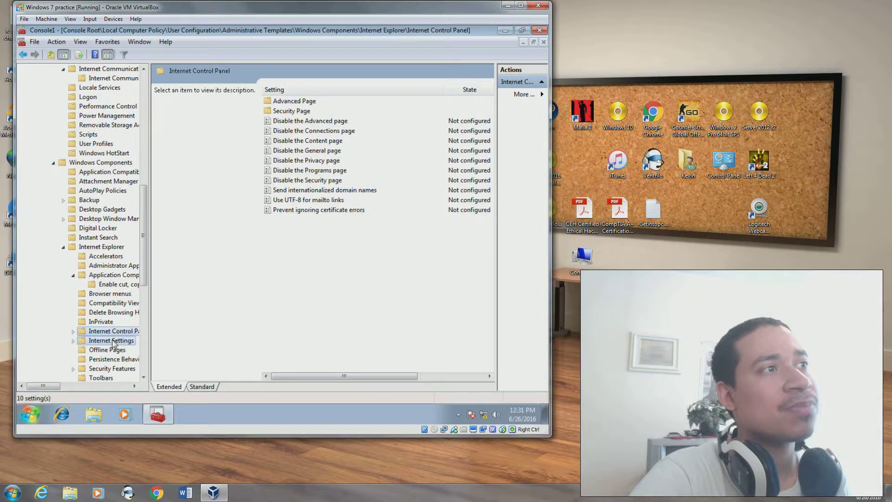
{"action": "left_click", "coordinate": [107, 350]}
{"action": "left_click", "coordinate": [110, 359]}
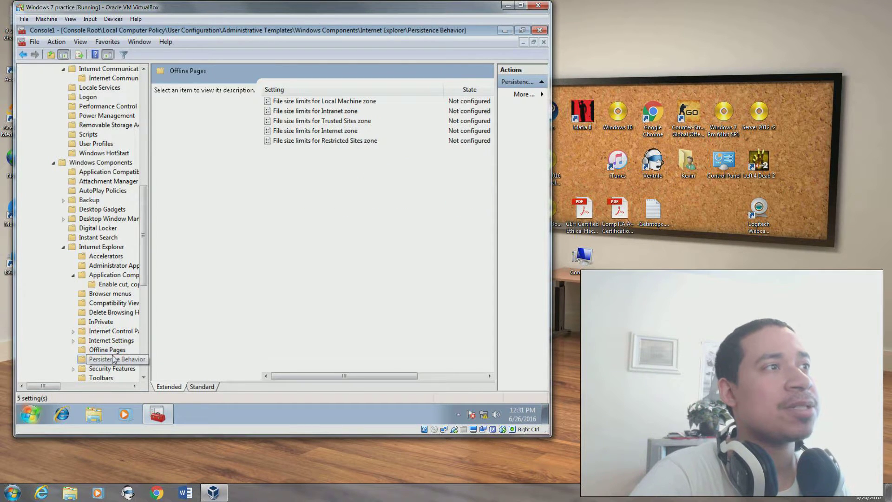
{"action": "scroll", "coordinate": [102, 335], "scroll_direction": "down", "scroll_amount": 5}
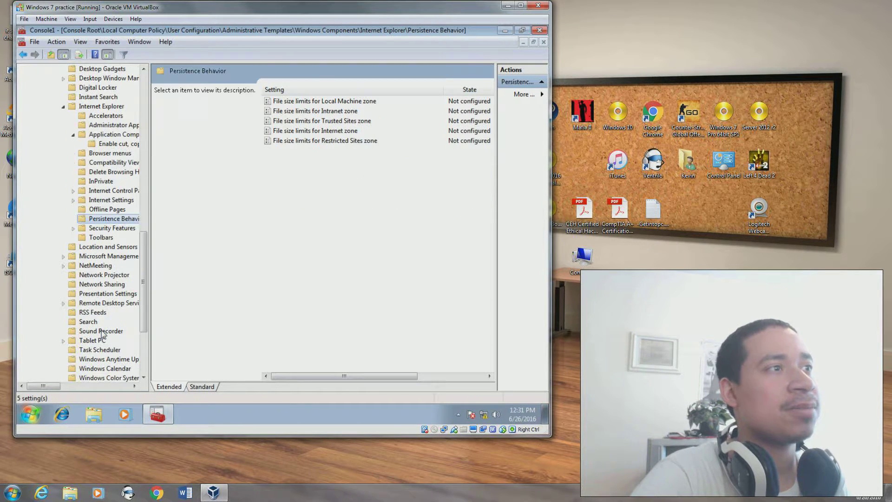
{"action": "left_click", "coordinate": [102, 237]}
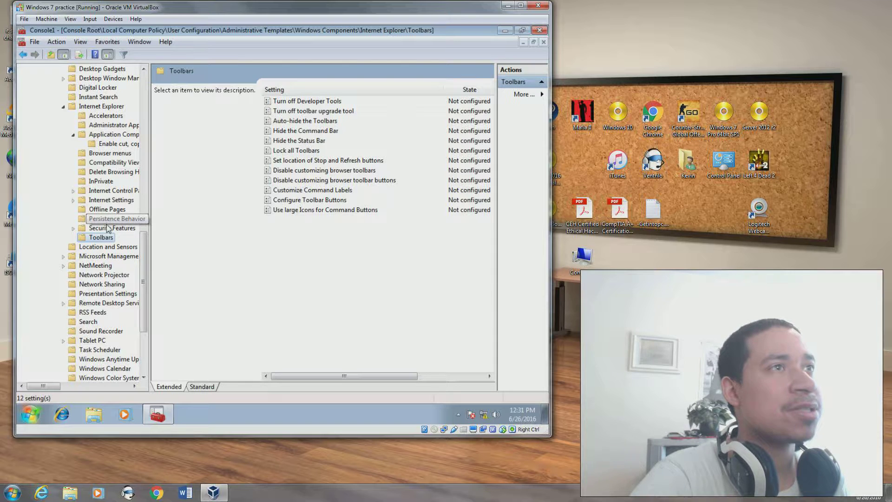
{"action": "left_click", "coordinate": [107, 227]}
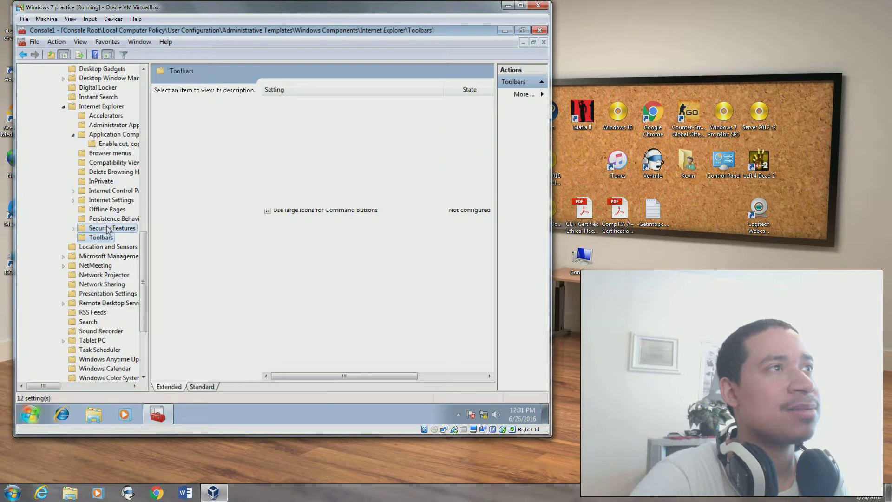
- Browse the Windows Components policies for Microsoft Management Console, NetMeeting, Network Projector, Network Sharing and Presentation Settings
{"action": "left_click", "coordinate": [96, 256]}
{"action": "left_click", "coordinate": [95, 265]}
{"action": "left_click", "coordinate": [97, 274]}
{"action": "left_click", "coordinate": [96, 285]}
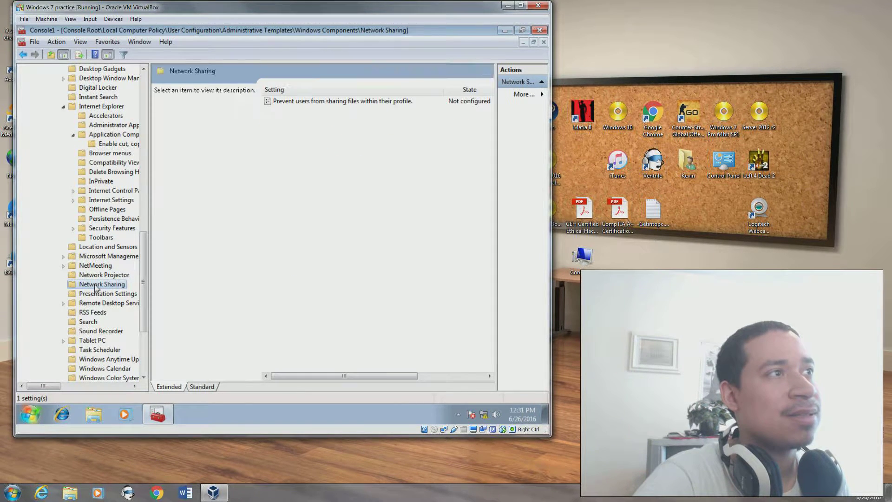
{"action": "left_click", "coordinate": [96, 294]}
- Expand Remote Desktop Services and review its RD Gateway, Remote Desktop Connection Client and Remote Desktop Session Host folders
{"action": "left_click", "coordinate": [95, 303]}
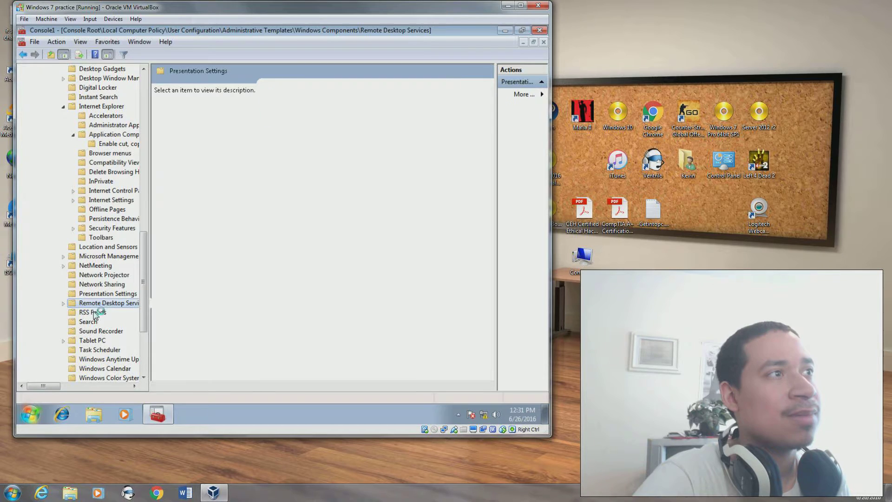
{"action": "left_click", "coordinate": [92, 312]}
{"action": "left_click", "coordinate": [91, 302]}
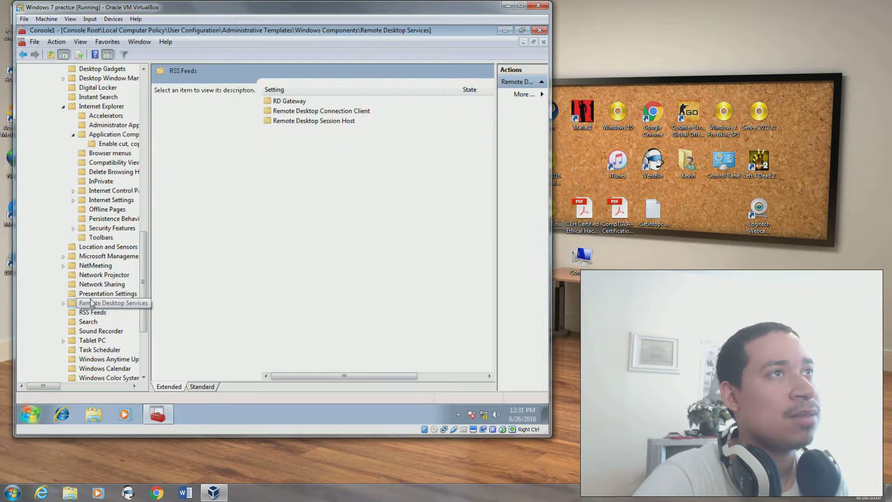
{"action": "left_click", "coordinate": [63, 303]}
{"action": "left_click", "coordinate": [105, 312]}
{"action": "left_click", "coordinate": [110, 322]}
{"action": "left_click", "coordinate": [111, 331]}
- Browse the Windows Components policies for Tablet PC, Task Scheduler, Windows Anytime Upgrade, Color System, Error Reporting, Windows Explorer and Windows Installer
{"action": "scroll", "coordinate": [112, 321], "scroll_direction": "down", "scroll_amount": 5}
{"action": "left_click", "coordinate": [99, 228]}
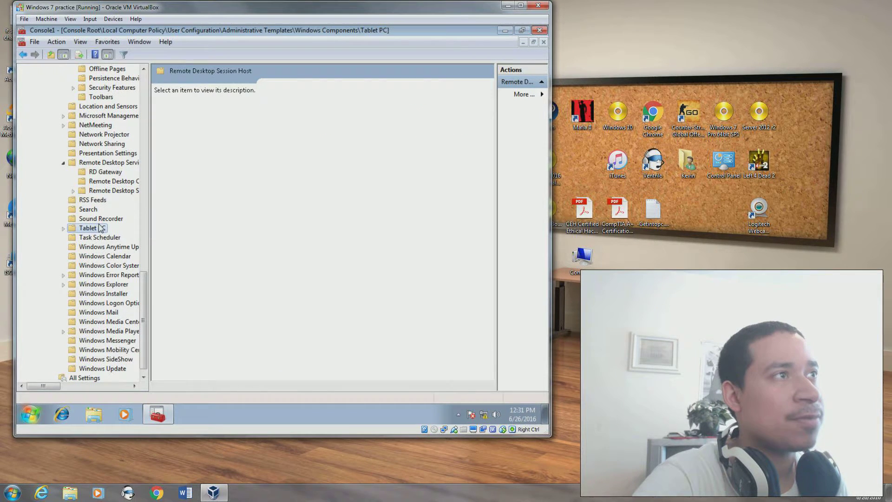
{"action": "left_click", "coordinate": [95, 238]}
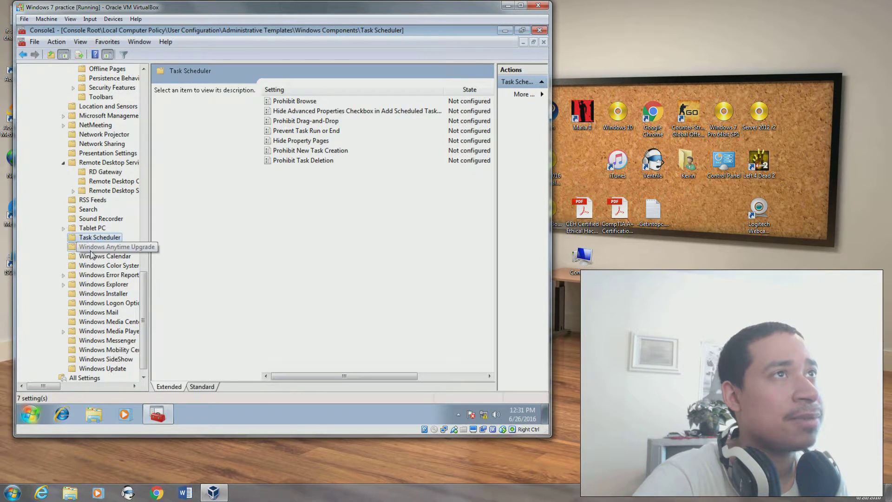
{"action": "left_click", "coordinate": [93, 247]}
{"action": "left_click", "coordinate": [89, 267]}
{"action": "left_click", "coordinate": [91, 274]}
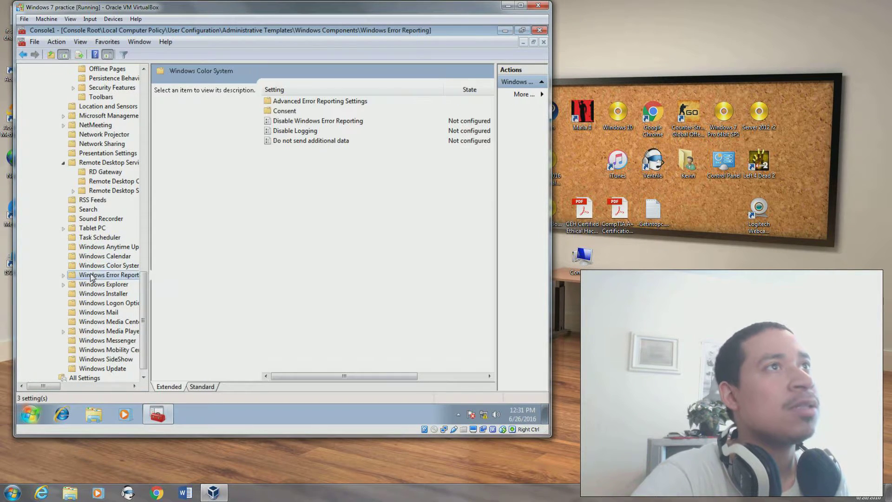
{"action": "left_click", "coordinate": [91, 284]}
{"action": "left_click", "coordinate": [88, 294]}
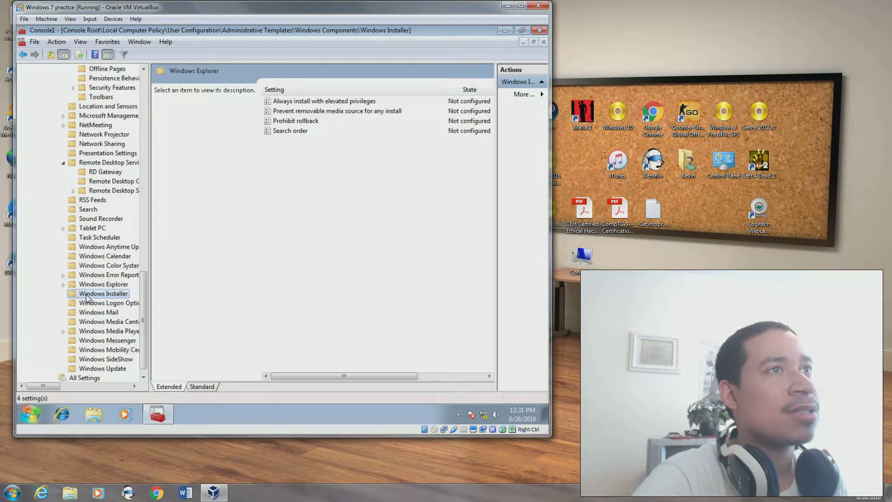
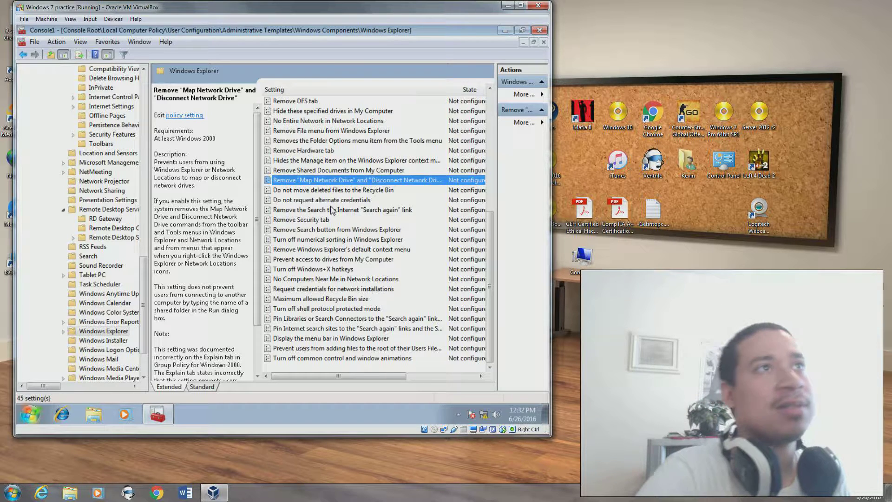
- Review the policies for Windows Logon Options, Windows Installer and Windows Media Center
{"action": "left_click", "coordinate": [111, 351]}
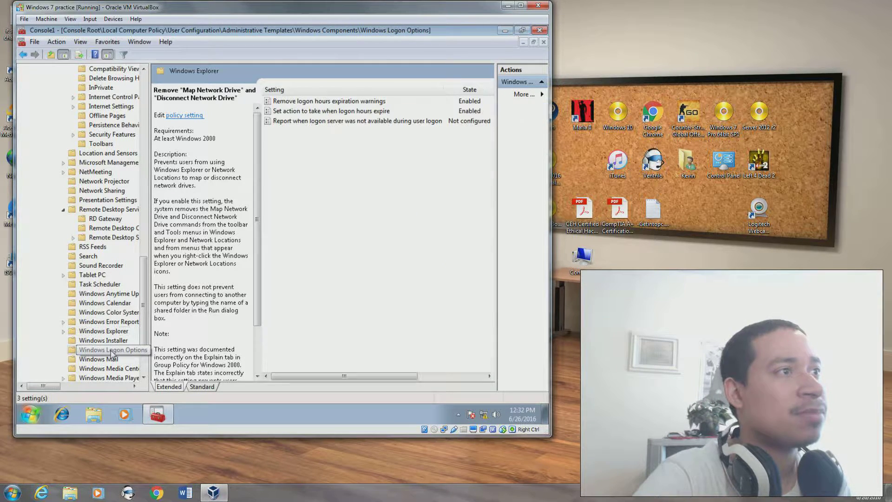
{"action": "left_click", "coordinate": [108, 340]}
{"action": "scroll", "coordinate": [116, 325], "scroll_direction": "down", "scroll_amount": 2}
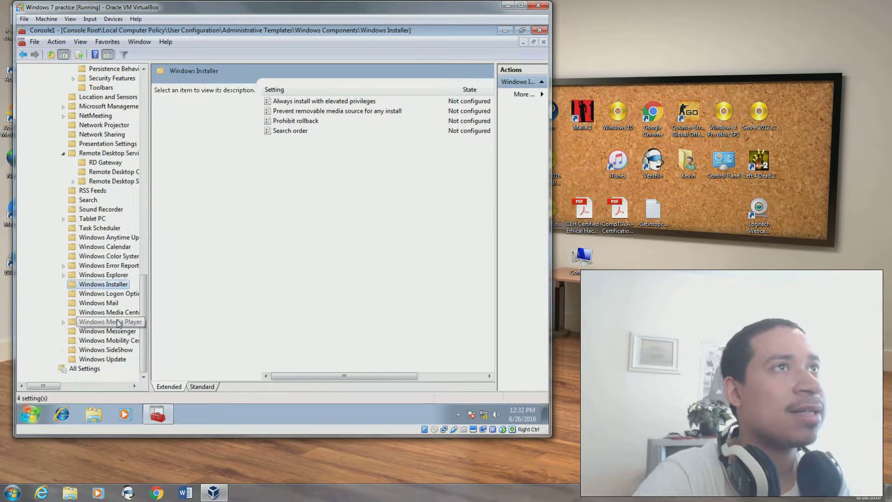
{"action": "left_click", "coordinate": [110, 293]}
{"action": "left_click", "coordinate": [109, 312]}
- Review the Windows Media Player policies, including its Networking, User Interface and Playback folders
{"action": "left_click", "coordinate": [108, 322]}
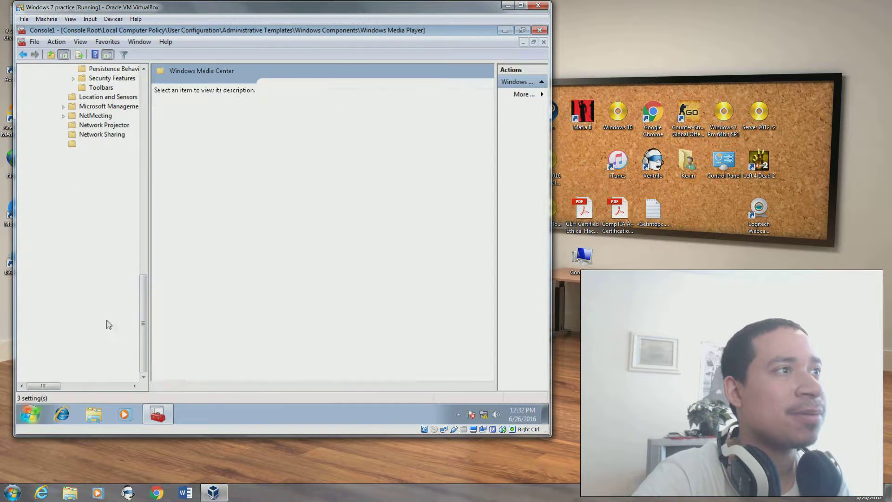
{"action": "left_click", "coordinate": [108, 330]}
{"action": "left_click", "coordinate": [108, 321]}
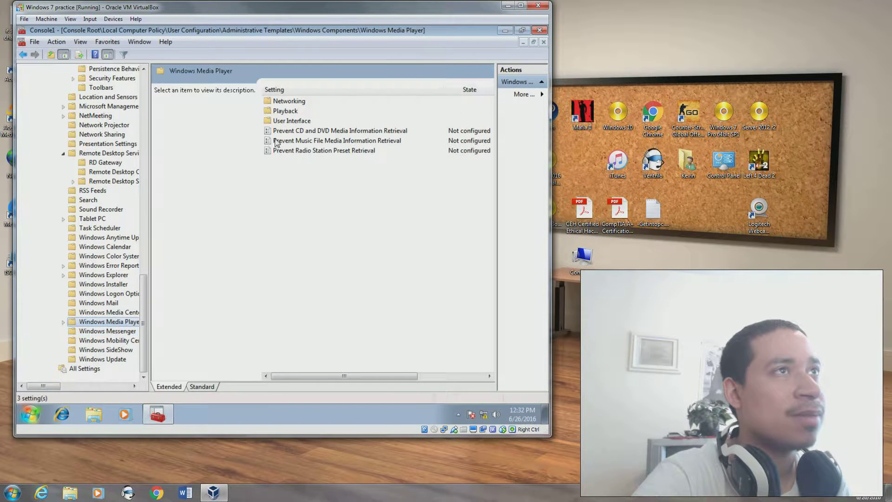
{"action": "double_click", "coordinate": [285, 102]}
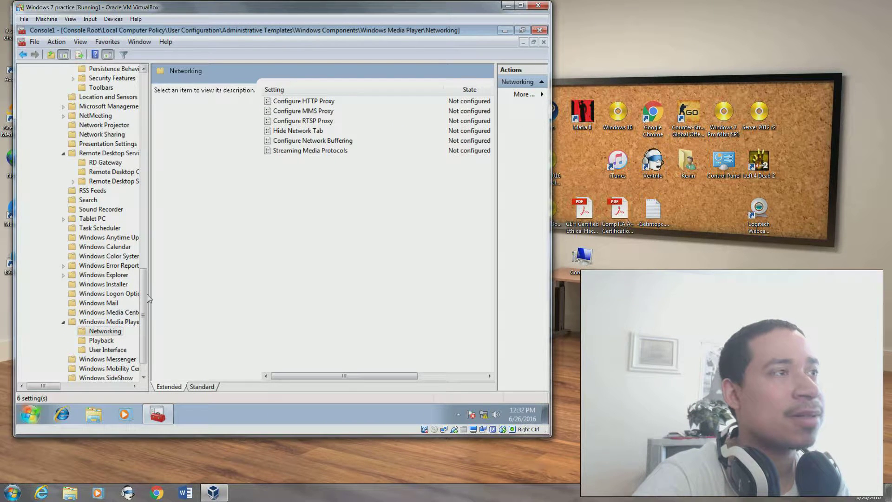
{"action": "left_click", "coordinate": [108, 322]}
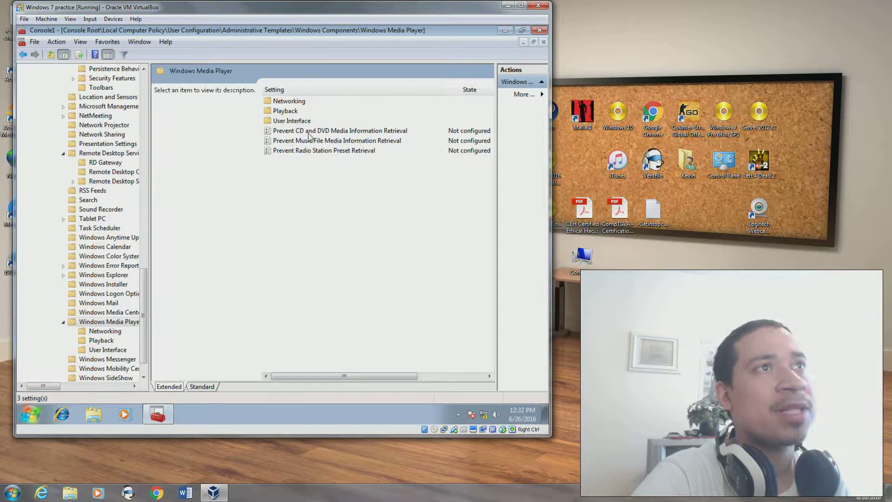
{"action": "left_click", "coordinate": [99, 313]}
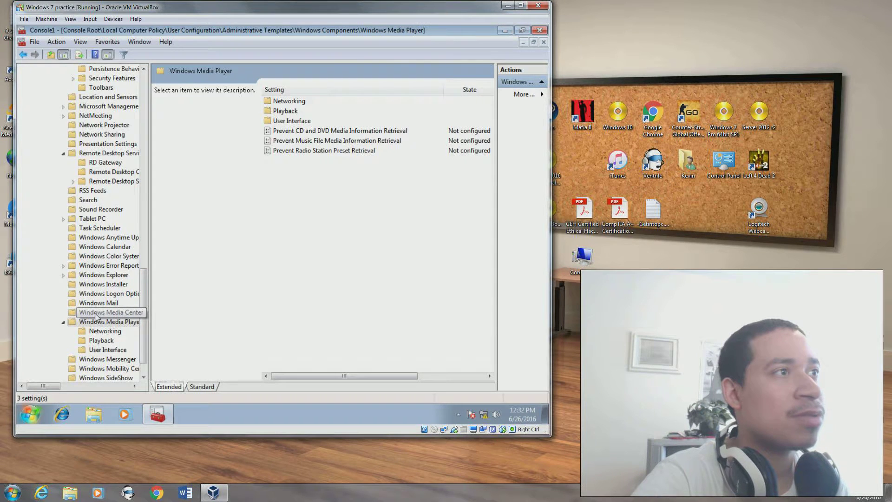
{"action": "left_click", "coordinate": [99, 353]}
{"action": "left_click", "coordinate": [100, 342]}
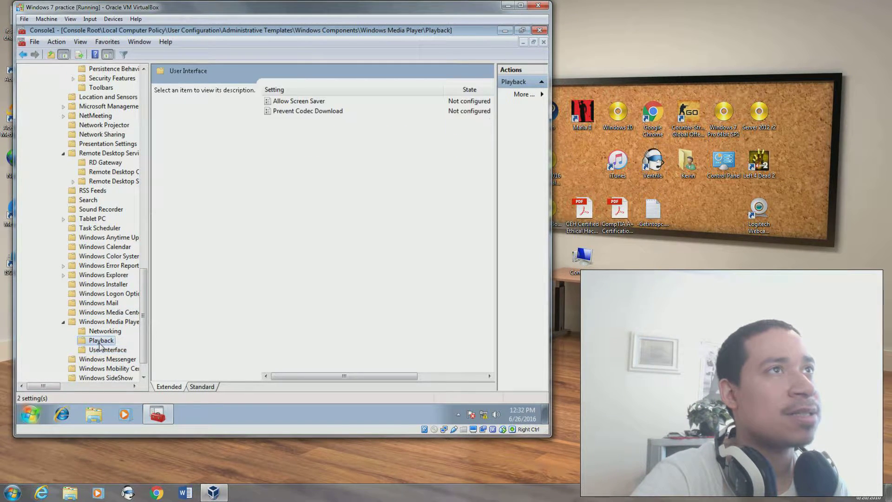
- Review the policies for Windows Messenger, Windows Mobility Center and Windows SideShow
{"action": "left_click", "coordinate": [100, 358]}
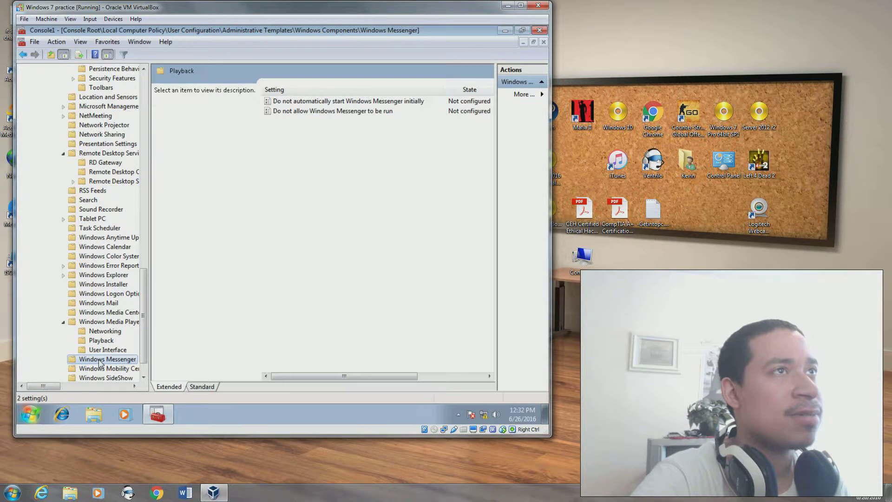
{"action": "left_click", "coordinate": [102, 370]}
{"action": "scroll", "coordinate": [103, 372], "scroll_direction": "down", "scroll_amount": 1}
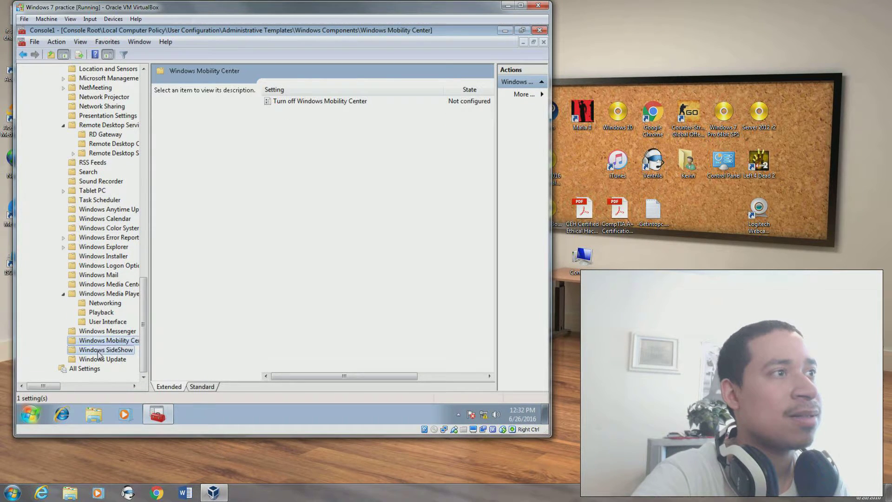
{"action": "left_click", "coordinate": [100, 349]}
- Show All Settings under Administrative Templates, view the description of "Prohibit selection of visual style font size", and look through the full policy list
{"action": "left_click", "coordinate": [98, 369]}
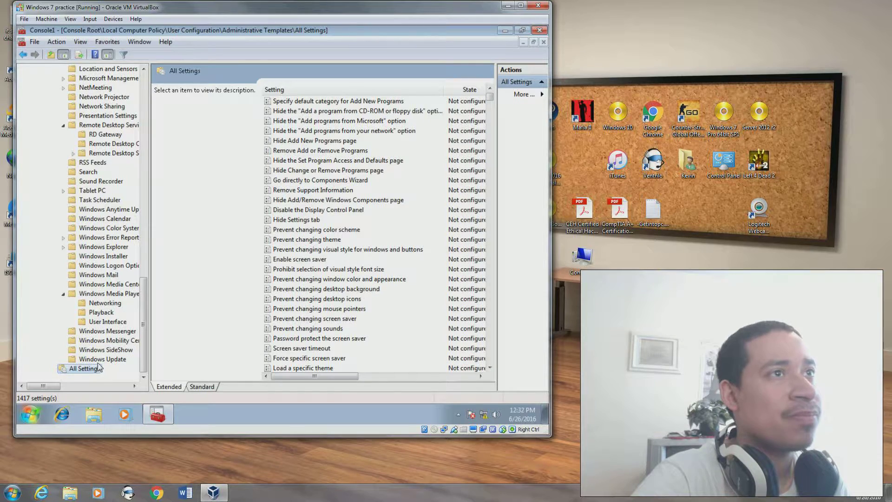
{"action": "left_click", "coordinate": [304, 269]}
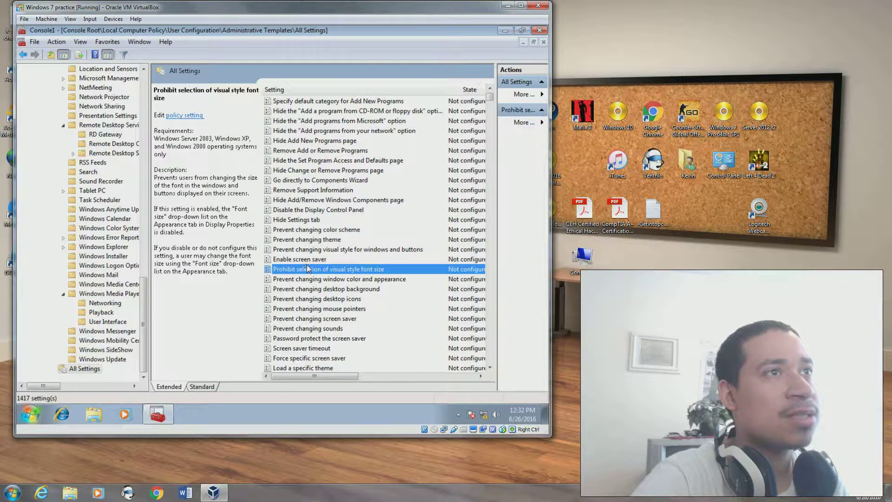
{"action": "scroll", "coordinate": [321, 269], "scroll_direction": "down", "scroll_amount": 20}
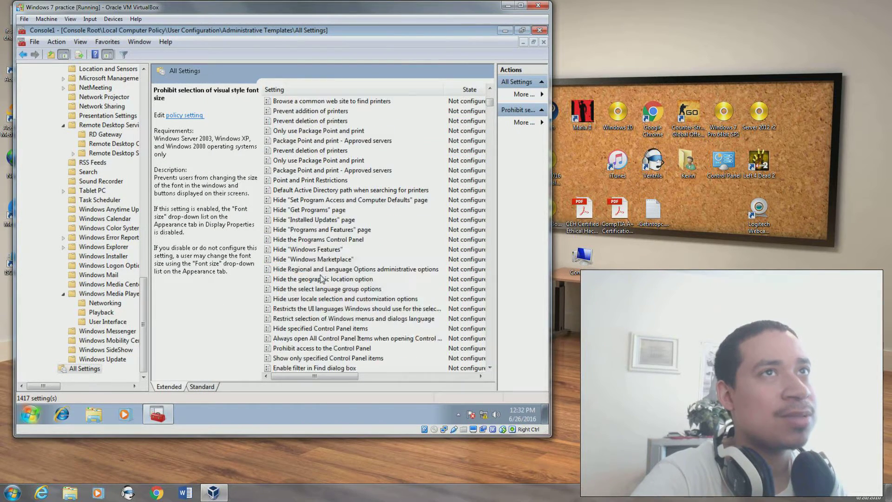
{"action": "scroll", "coordinate": [323, 297], "scroll_direction": "down", "scroll_amount": 4}
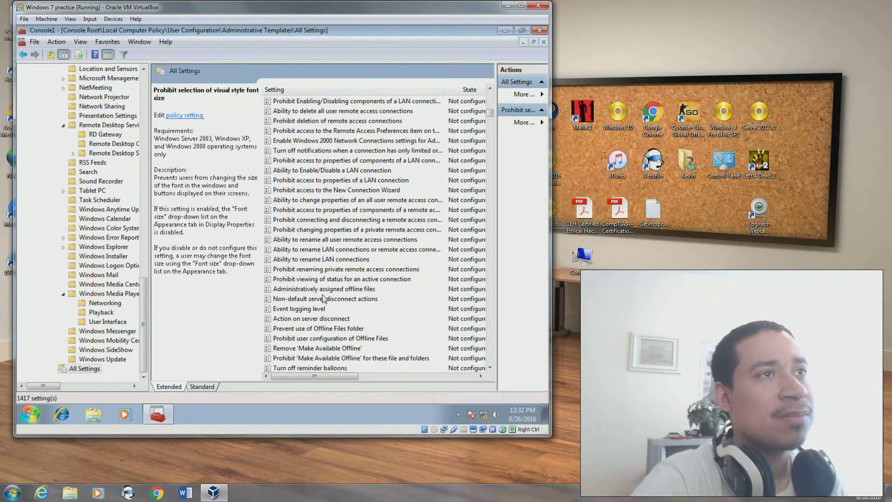
- Look through the All Settings list and view the descriptions of the "Remove Lock Computer" and "Remove Logoff" policies
{"action": "scroll", "coordinate": [324, 297], "scroll_direction": "down", "scroll_amount": 20}
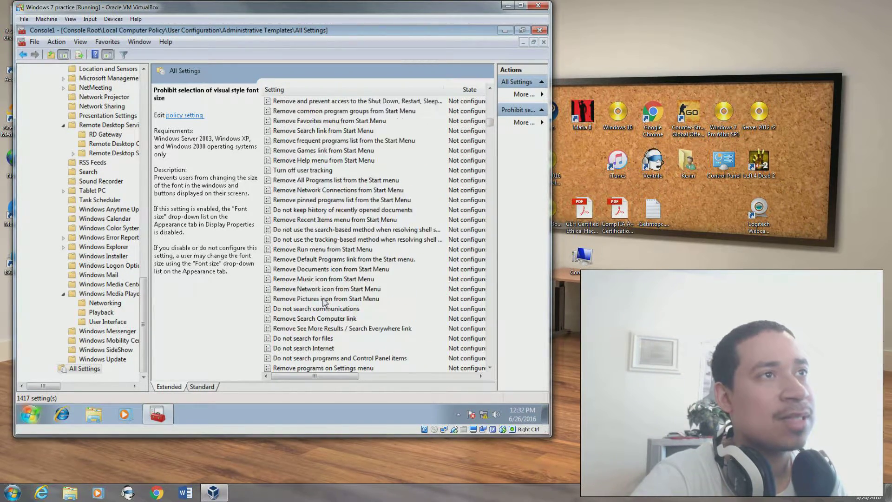
{"action": "scroll", "coordinate": [323, 301], "scroll_direction": "down", "scroll_amount": 15}
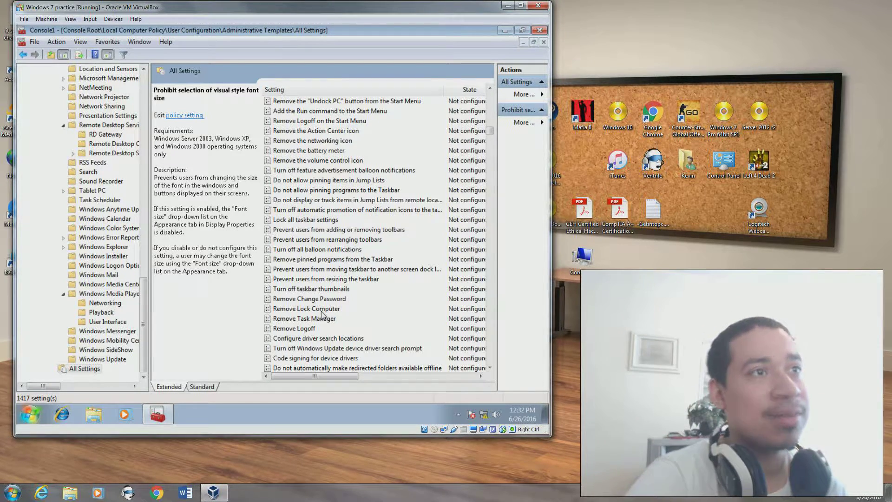
{"action": "left_click", "coordinate": [322, 310]}
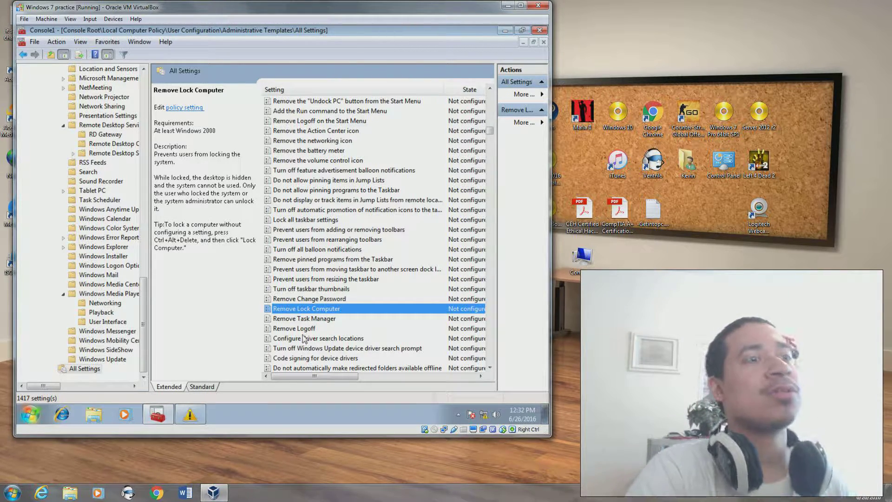
{"action": "left_click", "coordinate": [304, 328]}
{"action": "scroll", "coordinate": [307, 328], "scroll_direction": "down", "scroll_amount": 3}
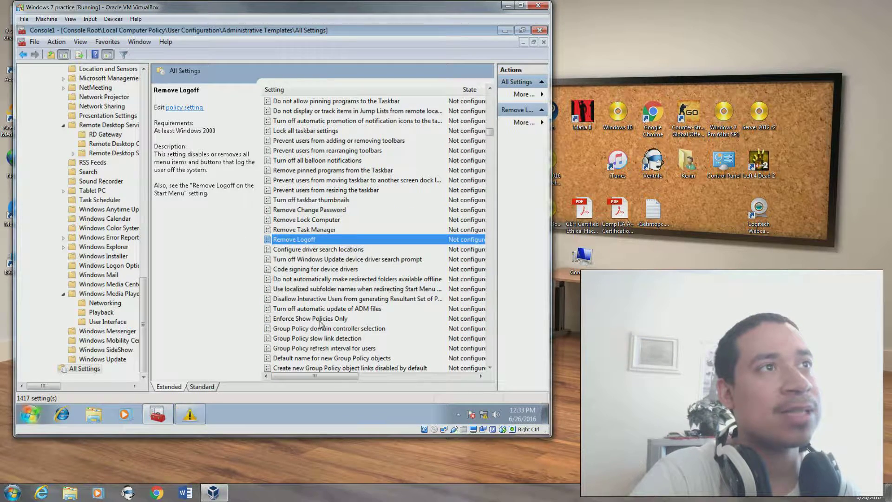
{"action": "scroll", "coordinate": [337, 292], "scroll_direction": "down", "scroll_amount": 2}
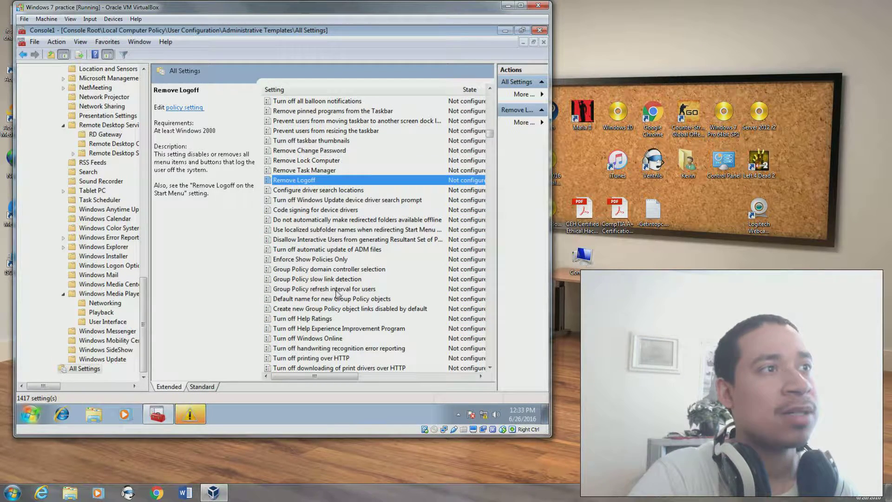
- Bring up the pending Windows software counterfeiting warning in the virtual machine and dismiss it
{"action": "left_click", "coordinate": [195, 417]}
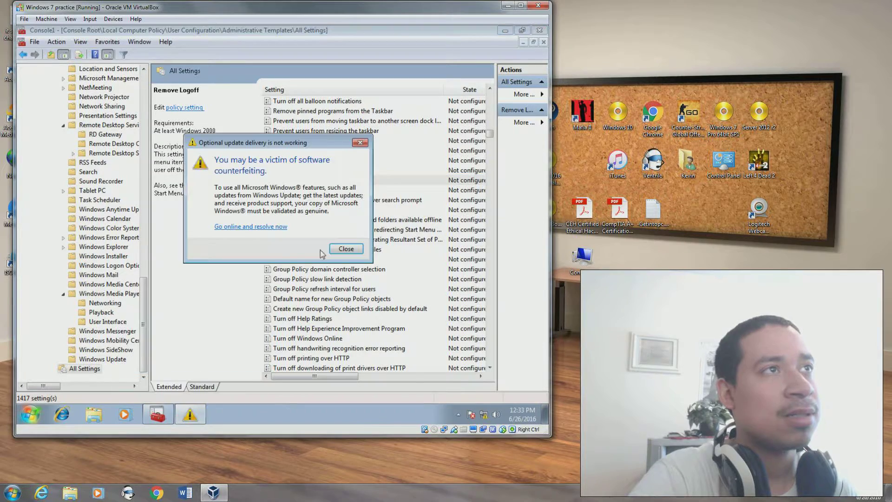
{"action": "left_click", "coordinate": [337, 252]}
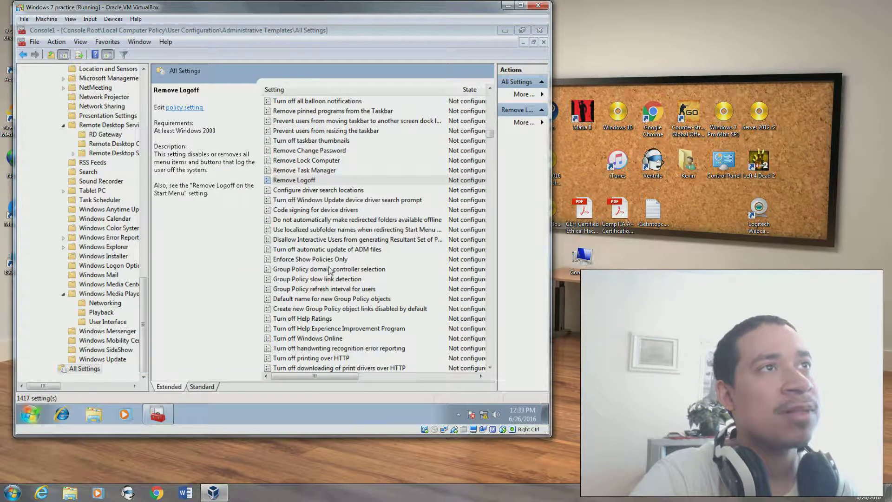
- View the description of "Code signing for device drivers" and look through the policies from Group Policy settings down to the Internet Explorer ones
{"action": "left_click", "coordinate": [314, 211]}
{"action": "scroll", "coordinate": [339, 243], "scroll_direction": "down", "scroll_amount": 2}
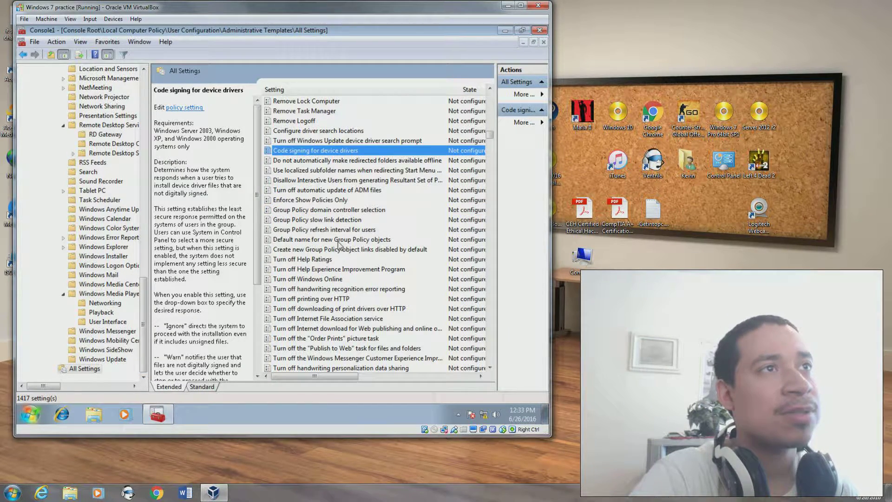
{"action": "scroll", "coordinate": [356, 260], "scroll_direction": "down", "scroll_amount": 4}
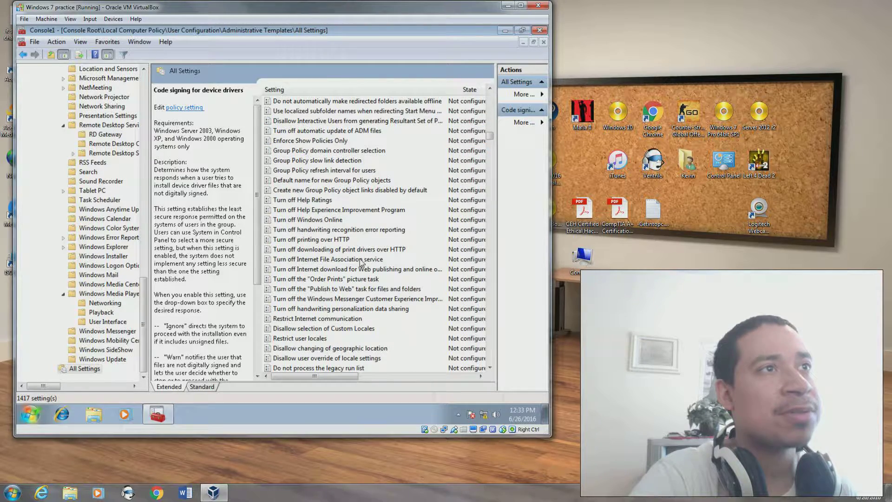
{"action": "scroll", "coordinate": [373, 259], "scroll_direction": "down", "scroll_amount": 6}
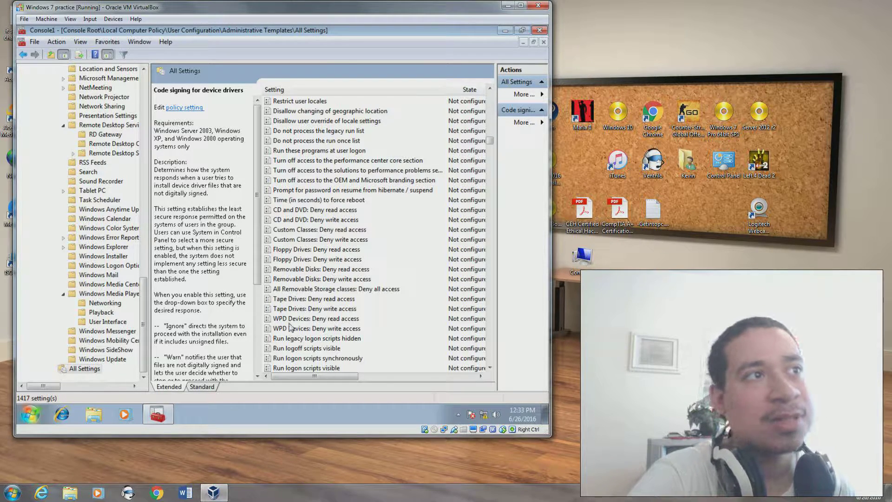
{"action": "scroll", "coordinate": [365, 334], "scroll_direction": "down", "scroll_amount": 4}
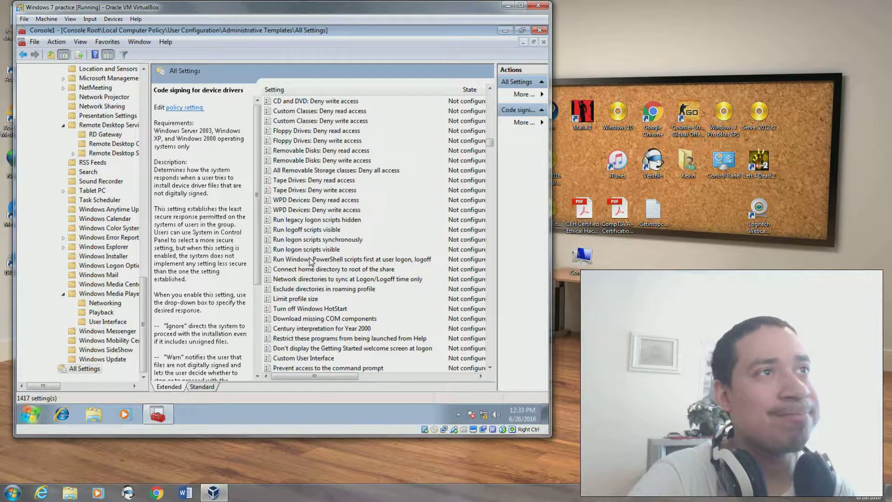
{"action": "scroll", "coordinate": [325, 278], "scroll_direction": "down", "scroll_amount": 2}
{"action": "scroll", "coordinate": [326, 279], "scroll_direction": "down", "scroll_amount": 2}
{"action": "scroll", "coordinate": [327, 279], "scroll_direction": "down", "scroll_amount": 15}
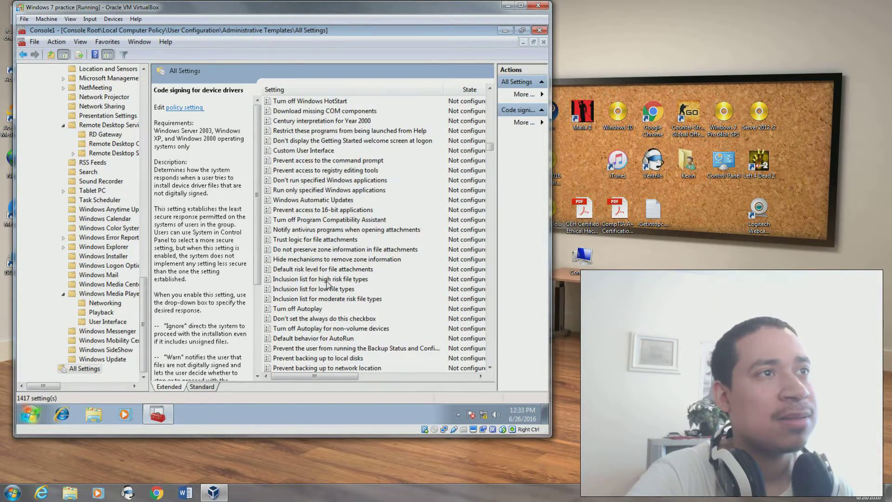
{"action": "scroll", "coordinate": [350, 276], "scroll_direction": "down", "scroll_amount": 9}
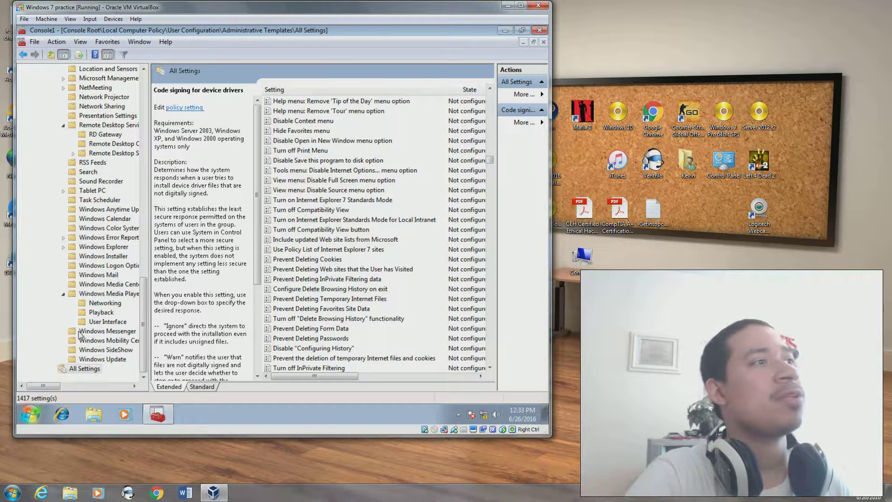
- Close the policy console and shut down the Windows 7 virtual machine from within Windows
{"action": "left_click", "coordinate": [538, 30]}
{"action": "left_click", "coordinate": [306, 241]}
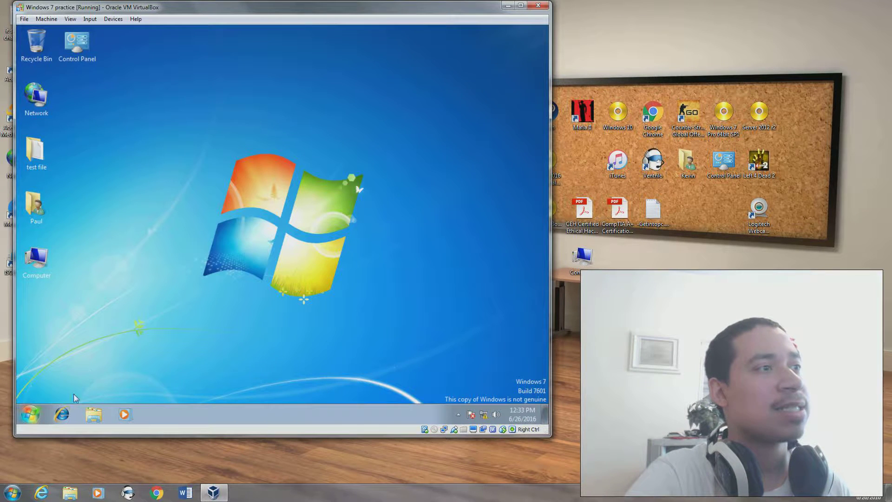
{"action": "left_click", "coordinate": [31, 414]}
{"action": "left_click", "coordinate": [171, 387]}
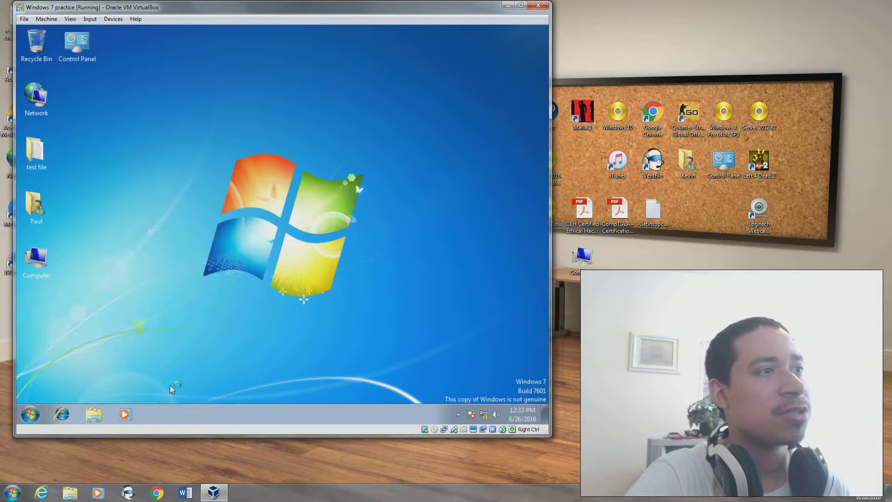